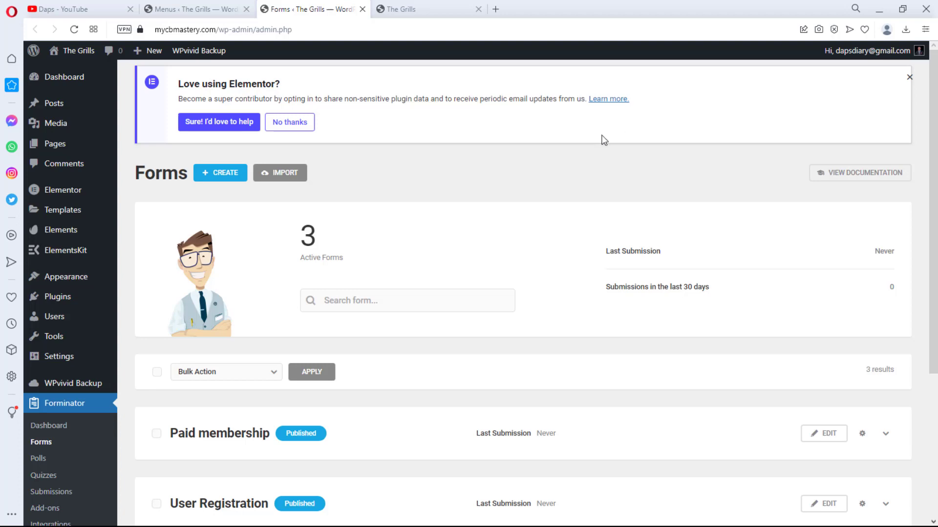
Step: Preview the User Login form from the forms list and close the preview
scroll(606, 150, "down", 4)
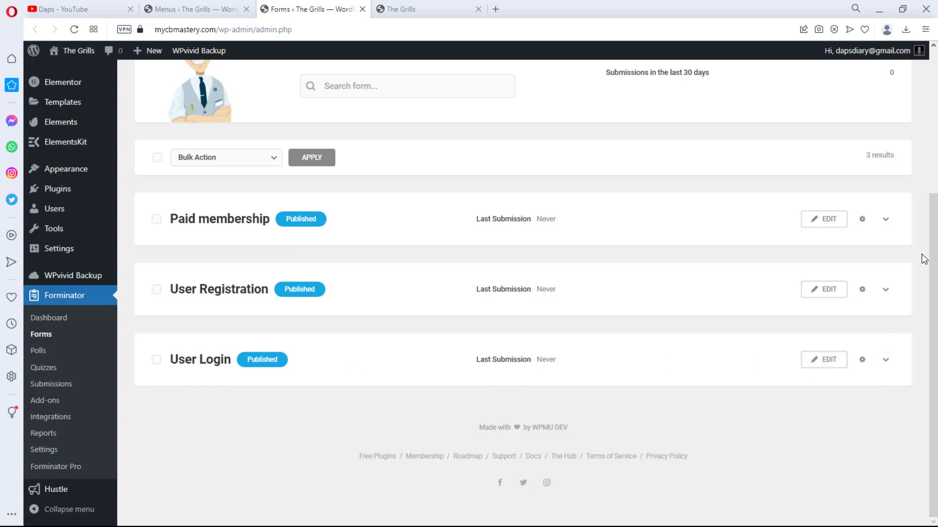
left_click(862, 359)
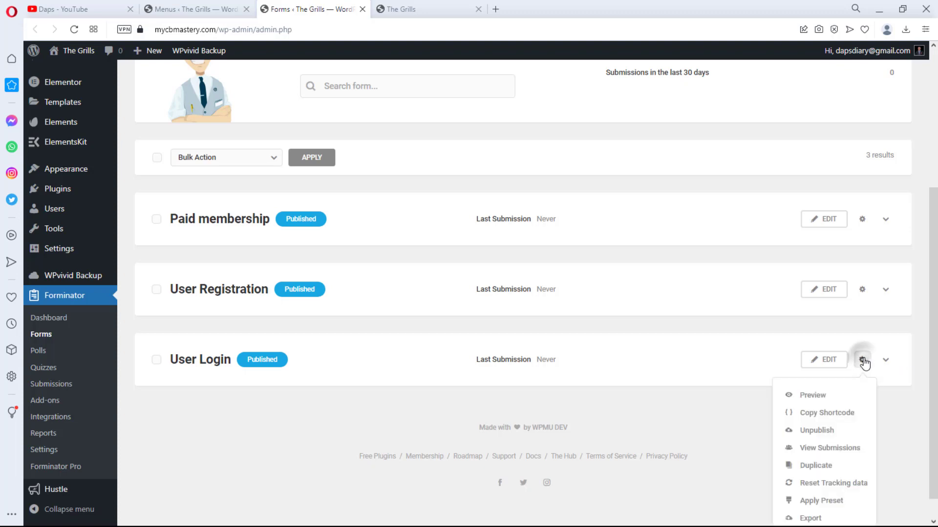
left_click(812, 396)
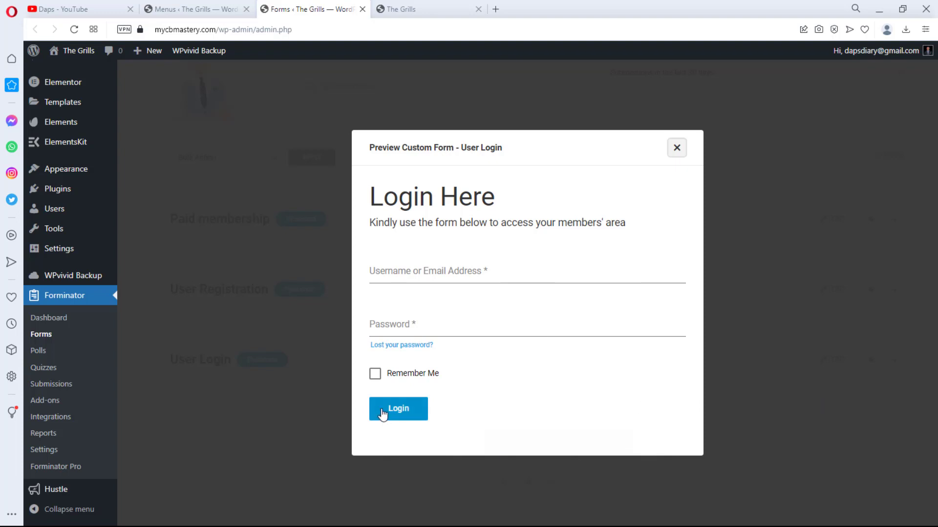
left_click(677, 147)
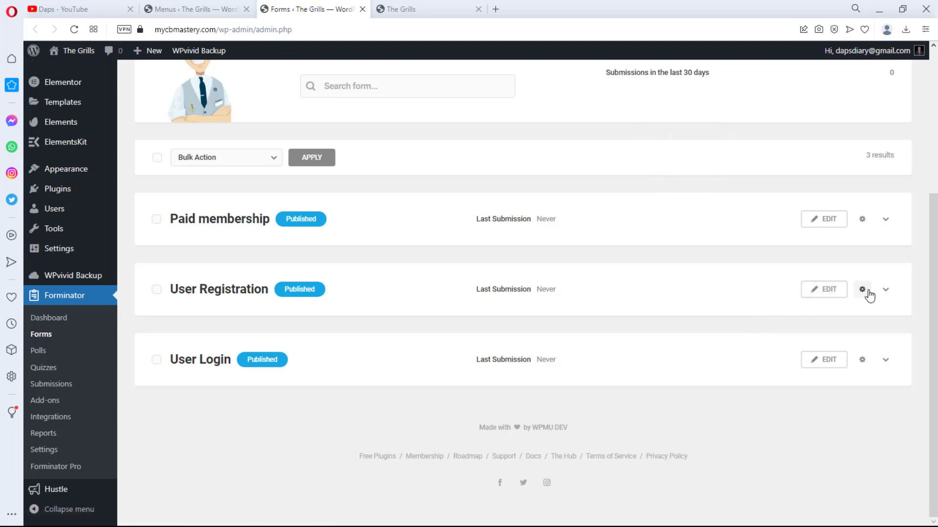
Step: Preview the User Registration form, check its fields, and close the preview
left_click(863, 291)
left_click(815, 324)
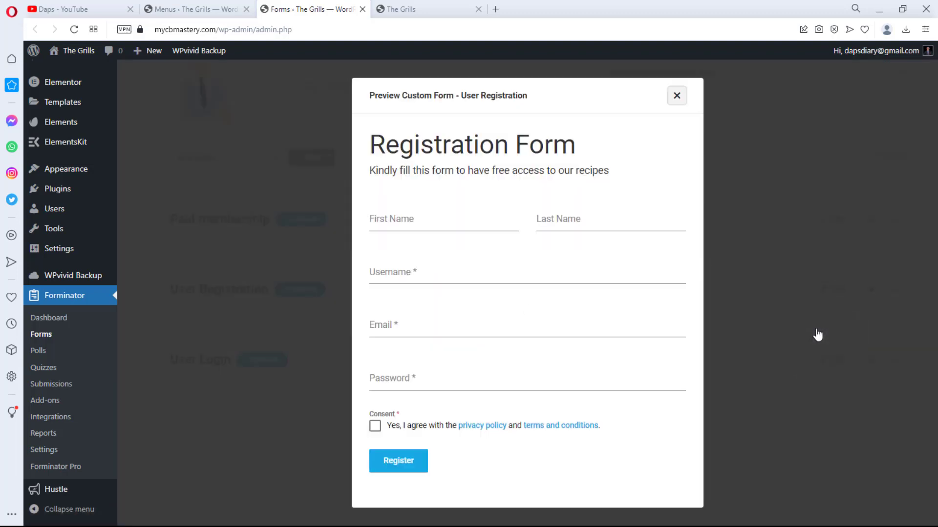
left_click(443, 386)
left_click(677, 96)
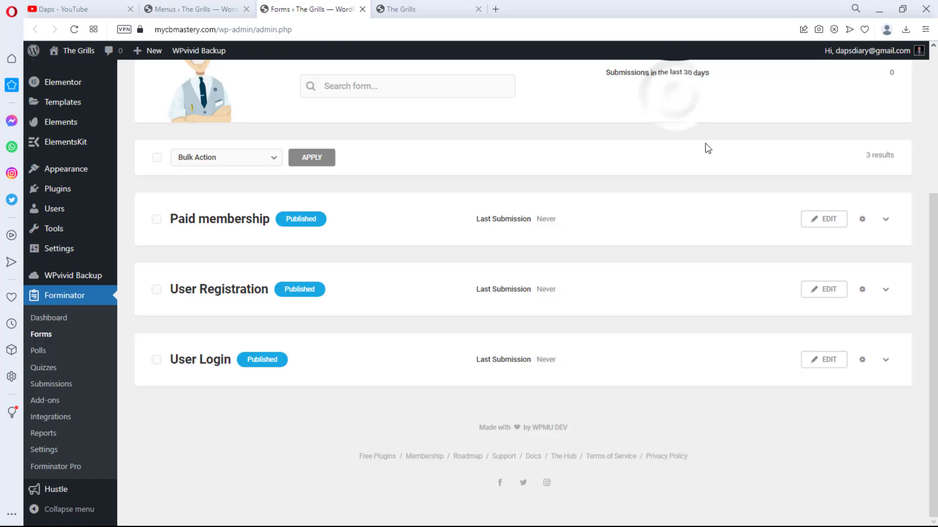
Step: Preview the Paid membership form, fill in the required e-mail field, and continue to its second page
left_click(862, 219)
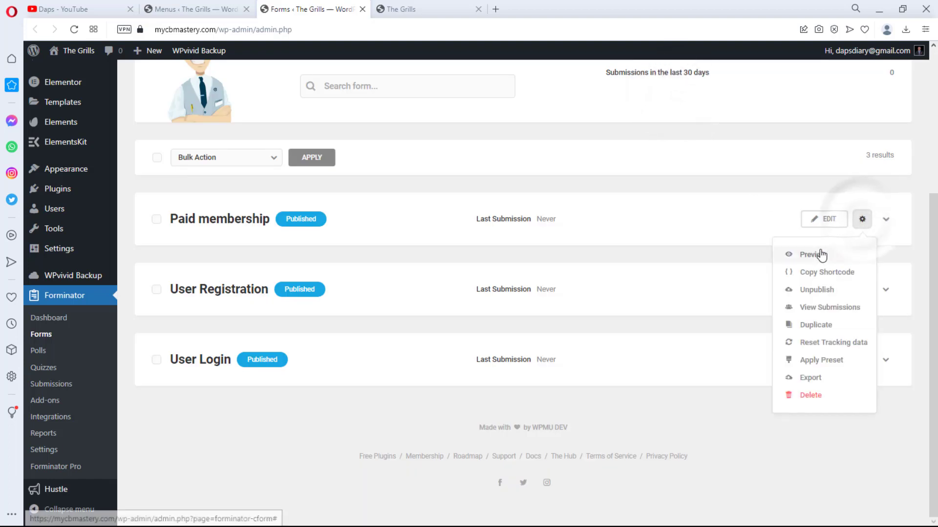
left_click(813, 255)
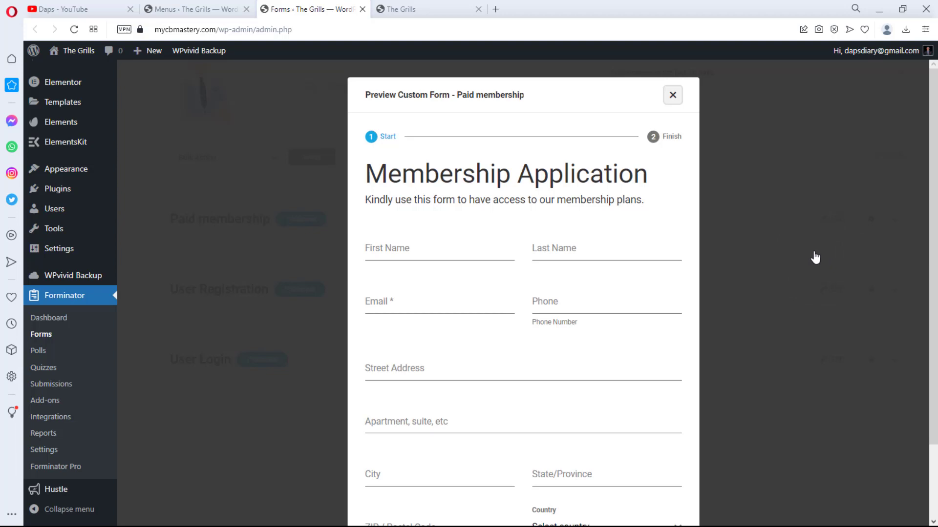
scroll(669, 232, "down", 2)
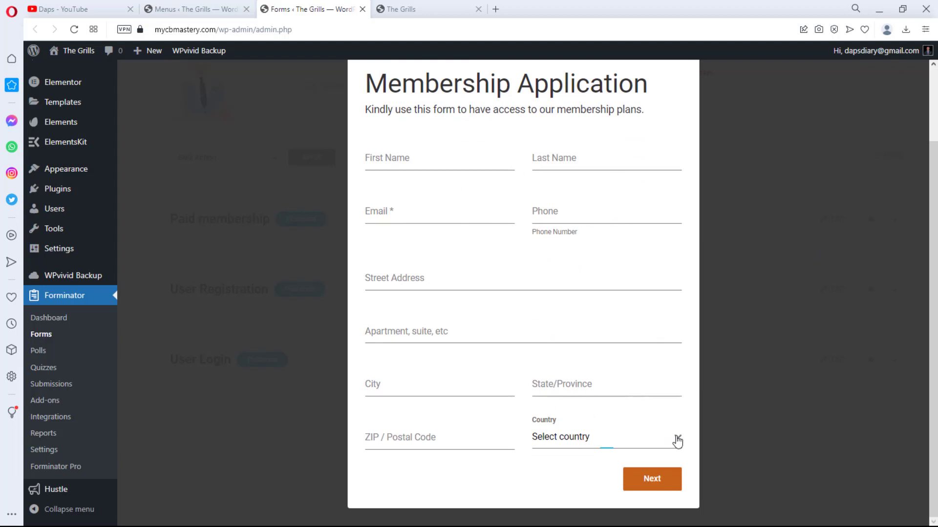
left_click(657, 478)
left_click(444, 245)
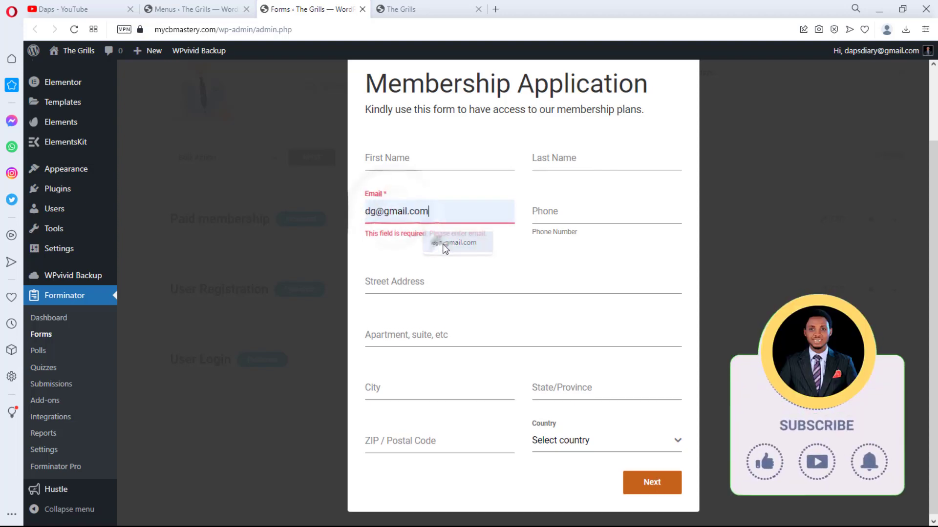
left_click(662, 486)
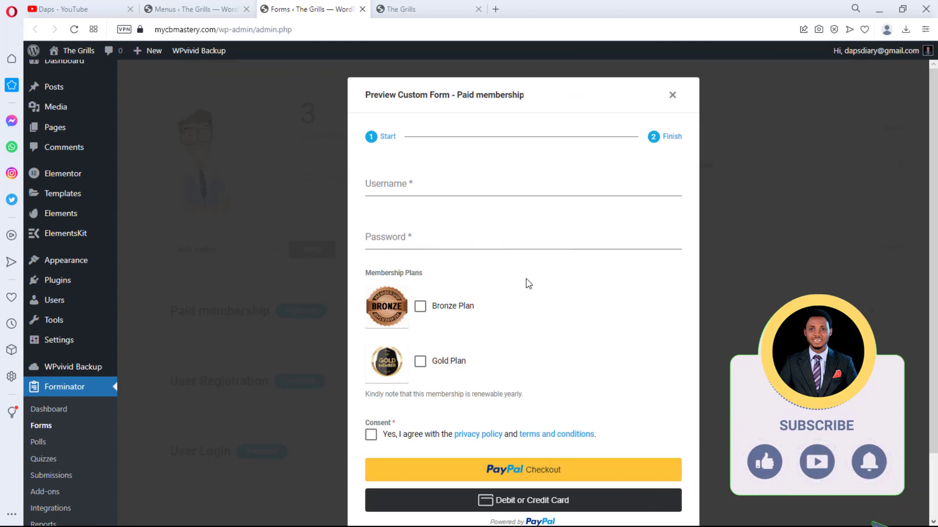
Step: Test the Bronze Plan and consent options on the membership form's second page, review the payment section, and close the preview
left_click(419, 307)
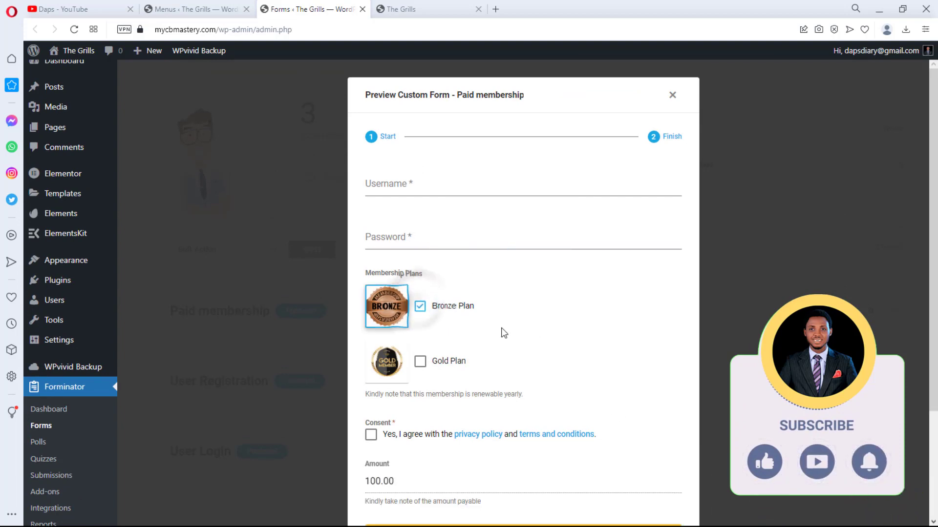
scroll(504, 333, "down", 3)
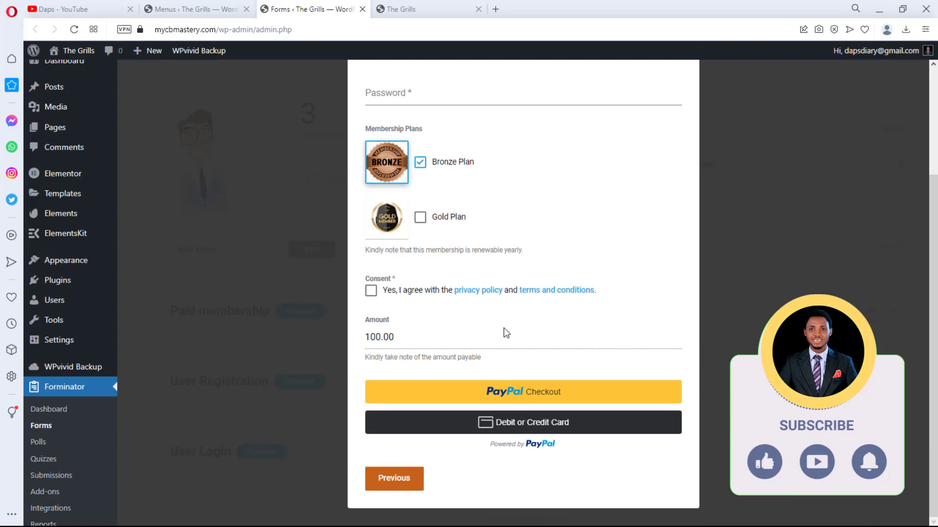
left_click(371, 291)
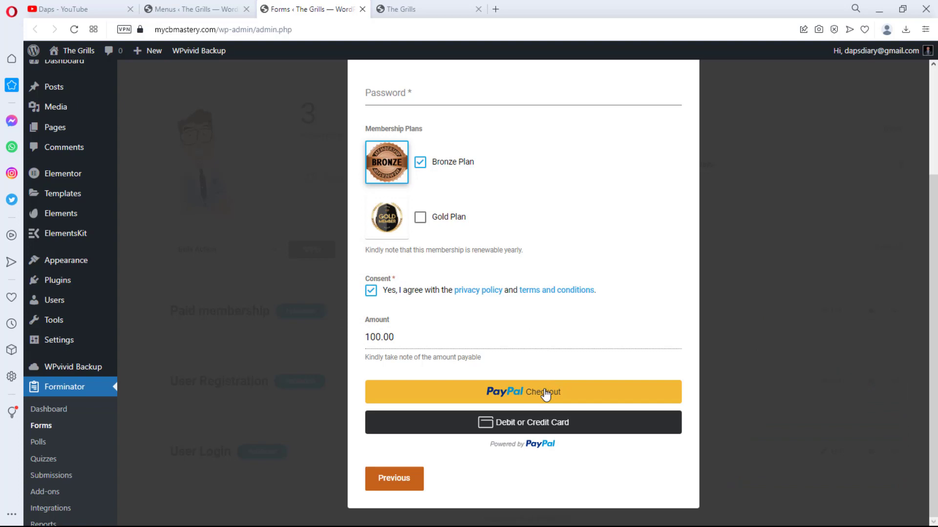
scroll(574, 381, "up", 3)
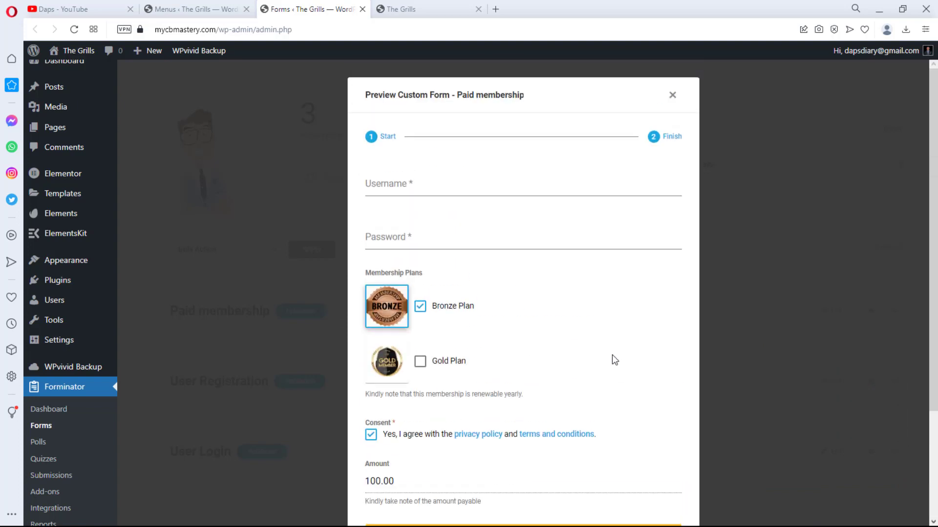
left_click(673, 99)
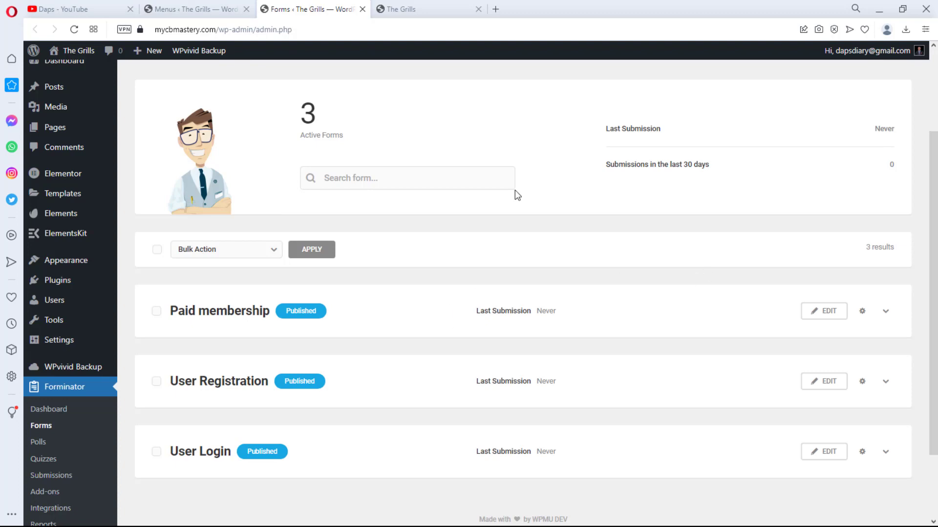
Step: Switch to YouTube, open the video on creating a WordPress registration and login page, and examine its comments
left_click(71, 10)
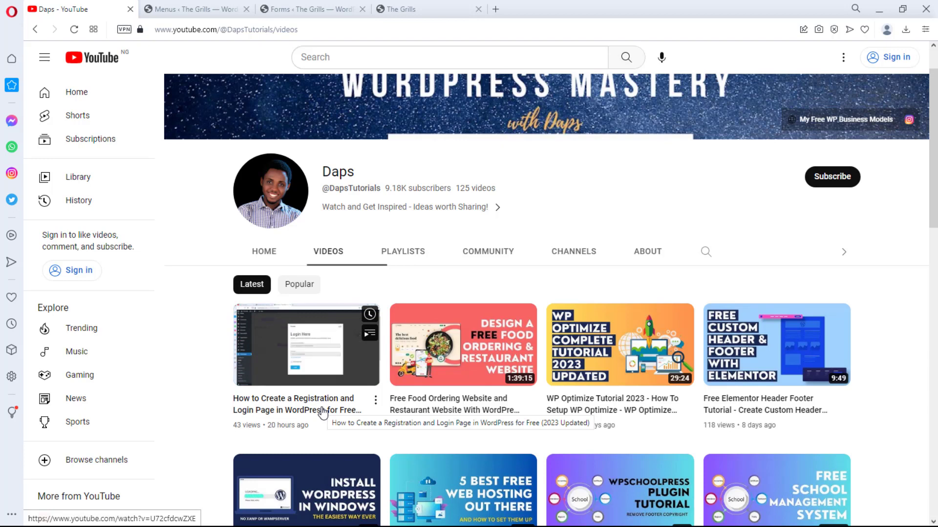
left_click(358, 413)
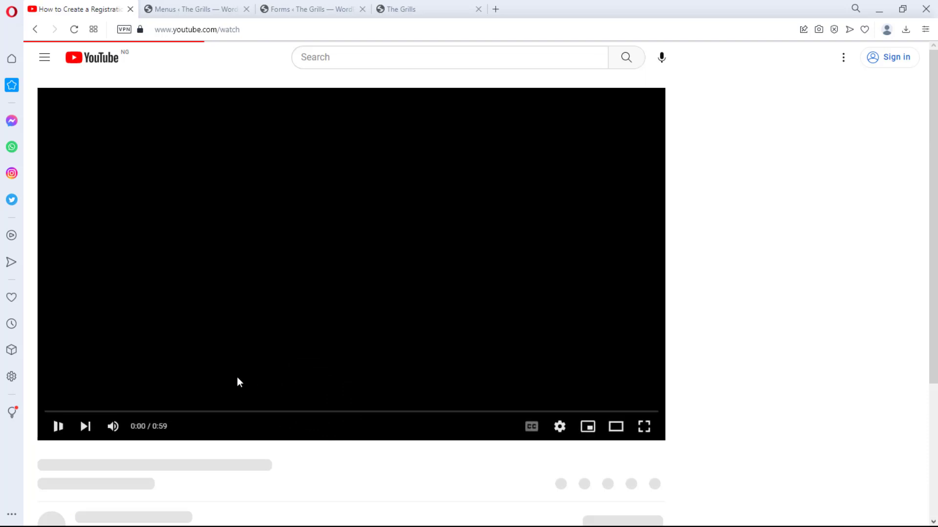
scroll(217, 385, "down", 7)
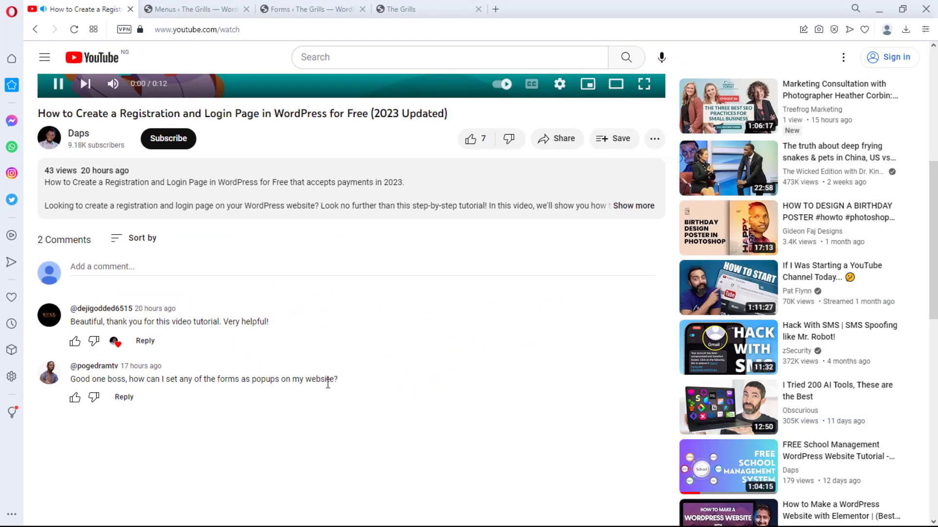
scroll(326, 386, "up", 3)
Step: Switch to the WordPress Menus page and examine the items in the Main Menu structure
left_click(194, 9)
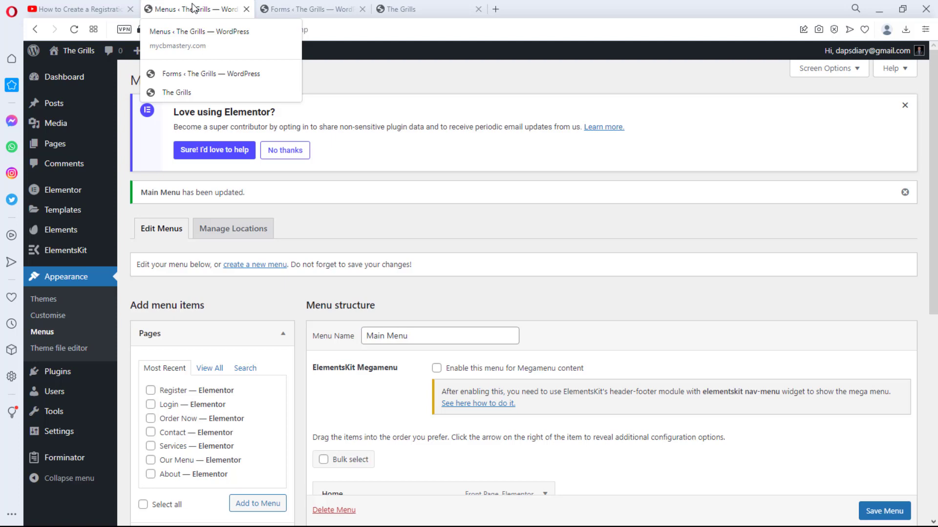
scroll(451, 151, "down", 2)
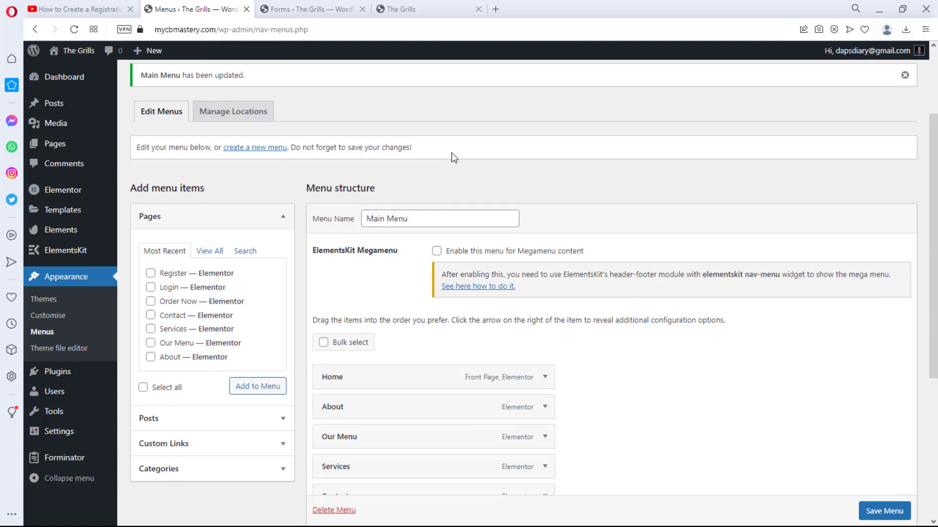
mouse_move(57, 266)
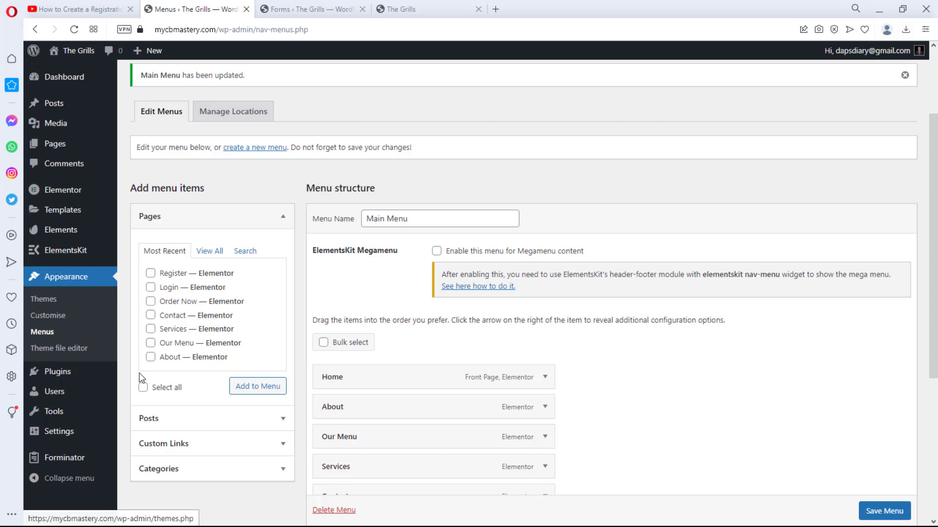
scroll(159, 357, "down", 2)
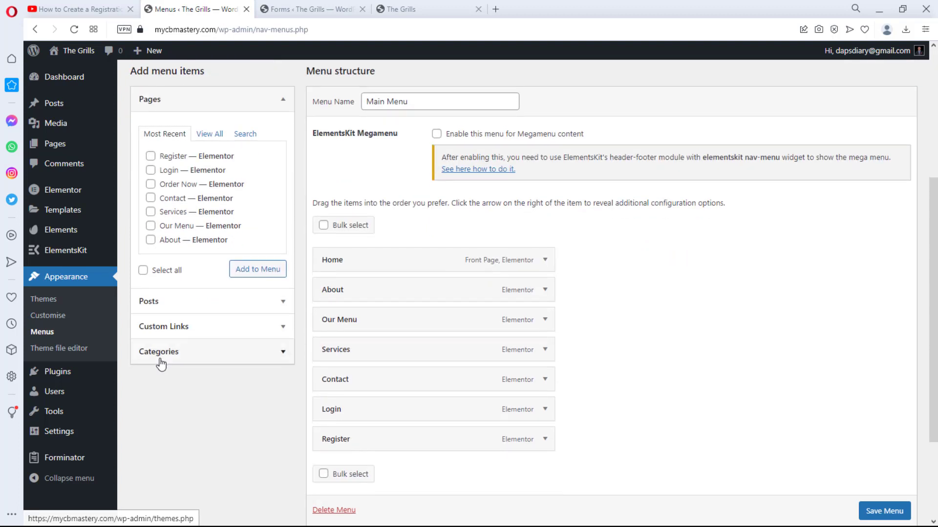
Step: Open the Forminator forms list and look over the existing forms
mouse_move(67, 468)
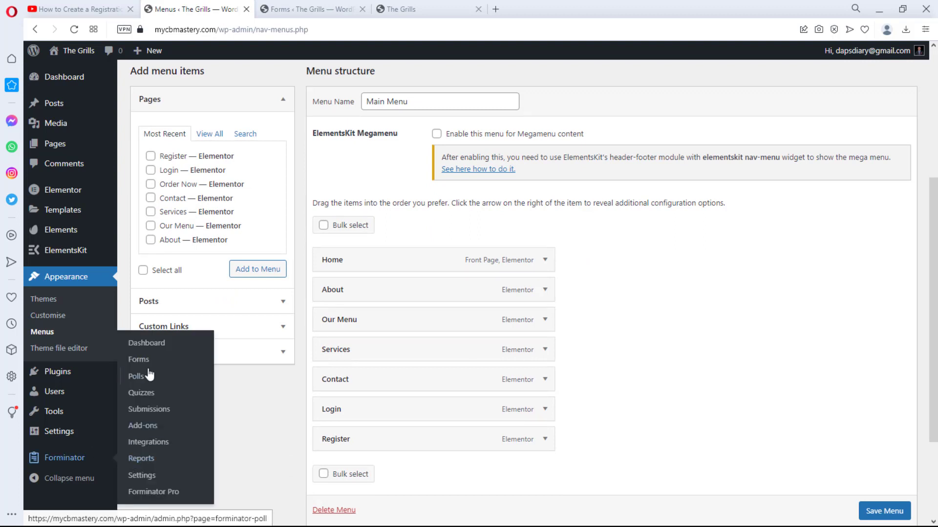
left_click(139, 360)
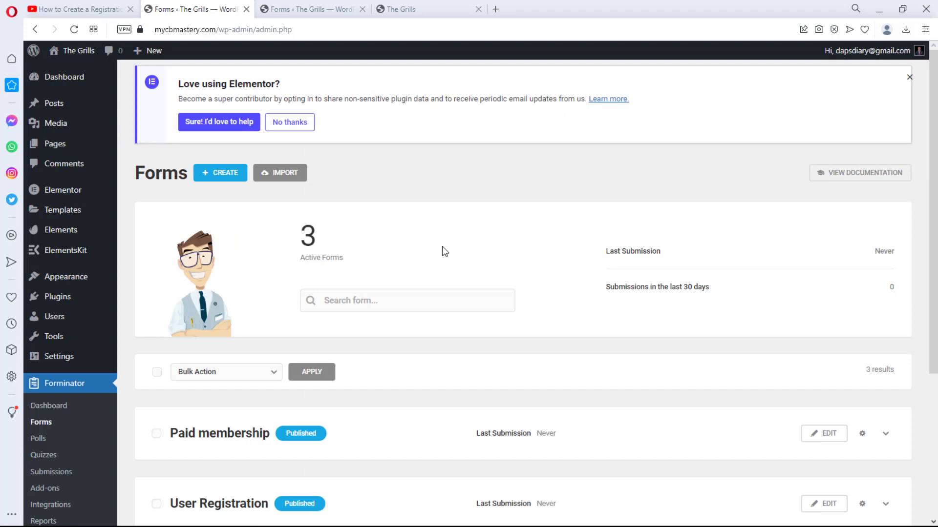
scroll(442, 249, "down", 5)
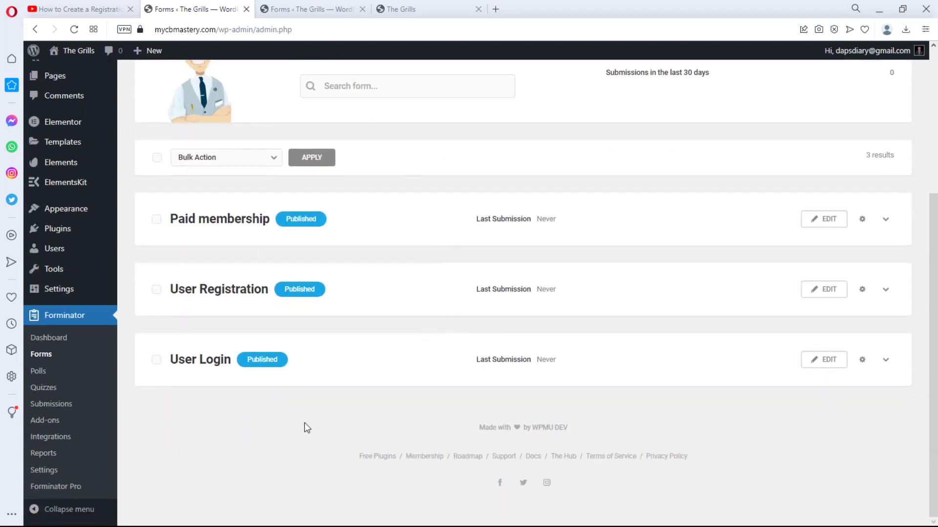
scroll(440, 249, "up", 4)
scroll(441, 252, "up", 1)
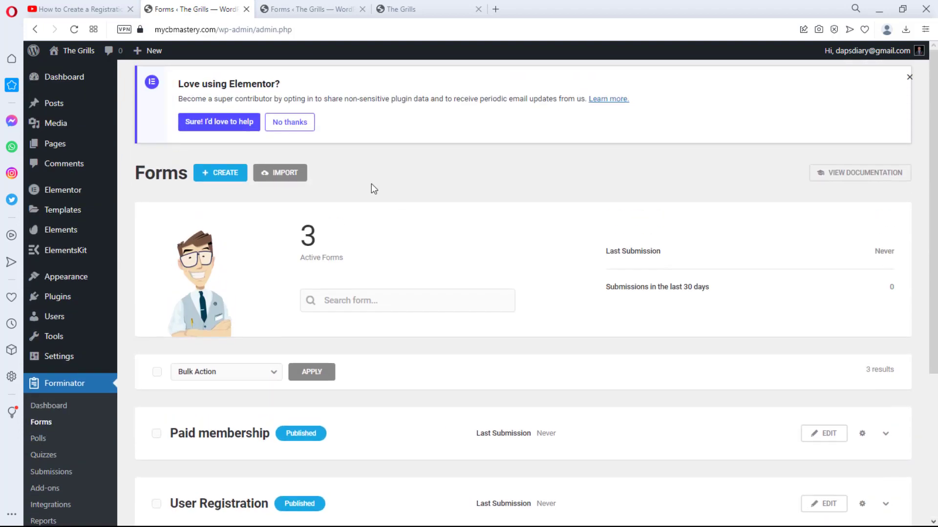
Step: Create a new form from the Quote Request template and name it Q
left_click(217, 173)
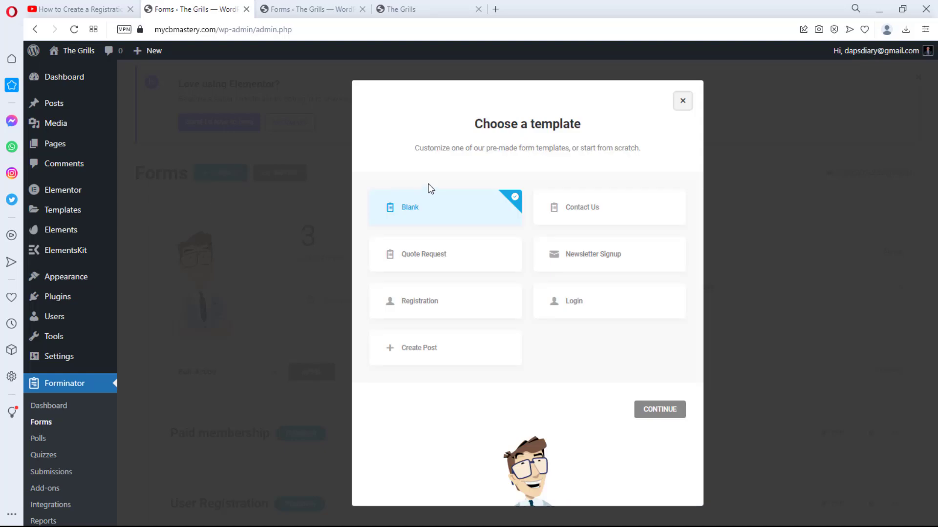
left_click(434, 256)
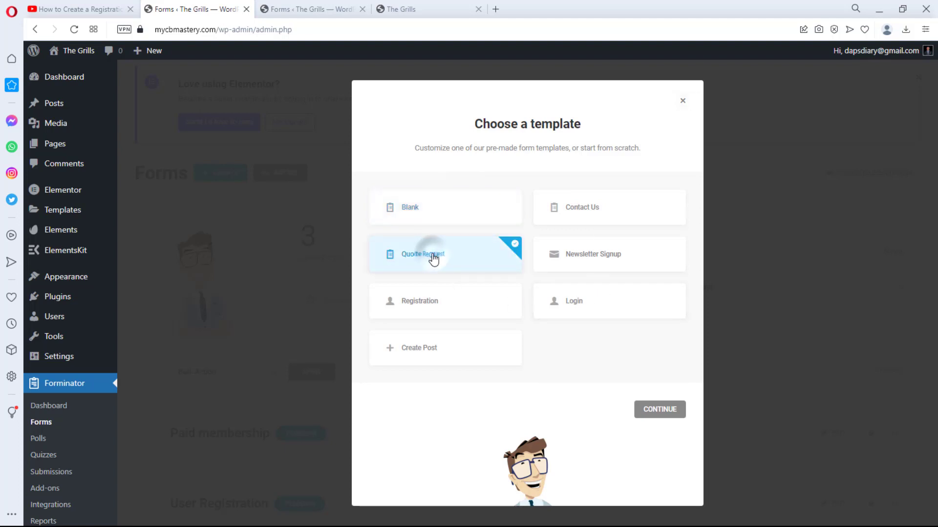
left_click(660, 408)
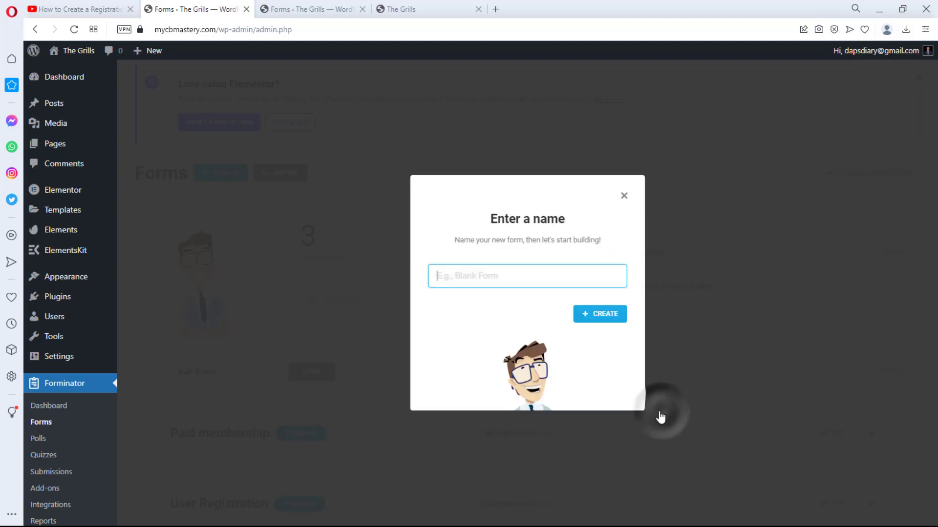
left_click(484, 276)
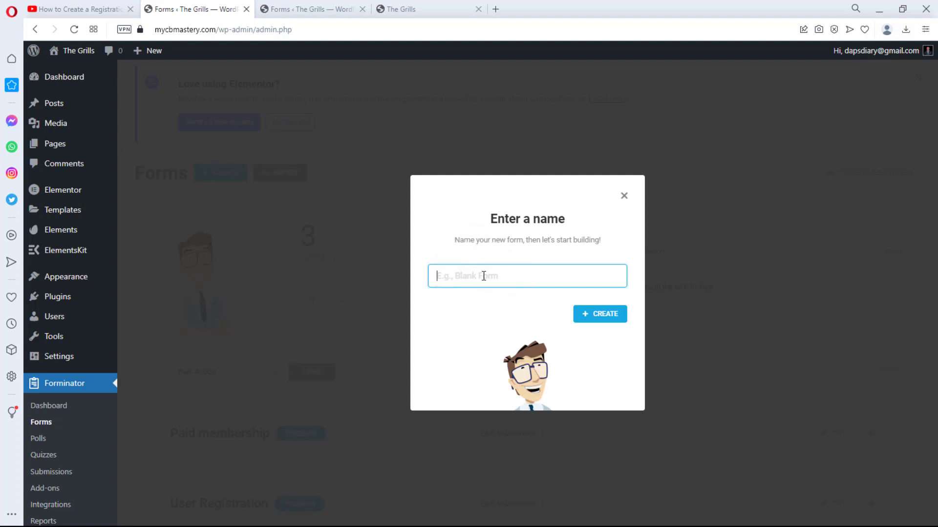
type("Q")
left_click(608, 317)
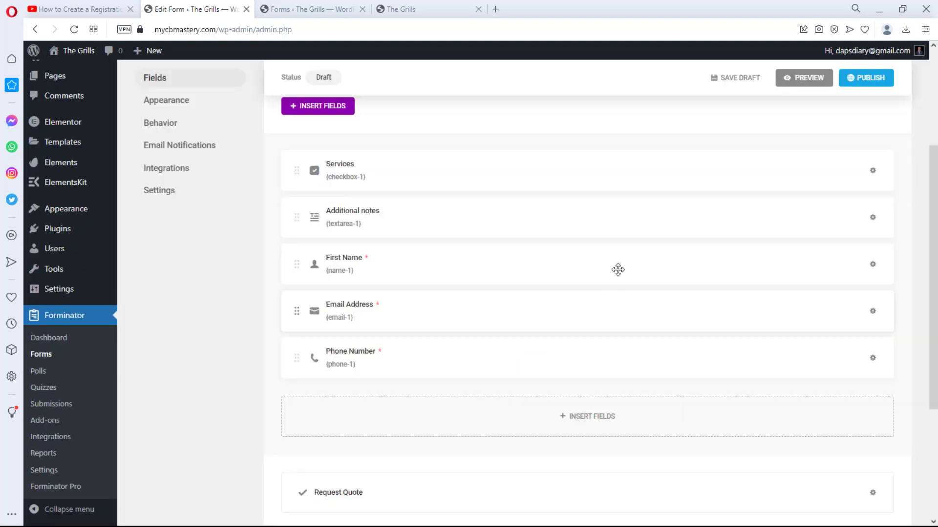
Step: Preview the new quote request form and examine its fields from services to the submit button
left_click(802, 79)
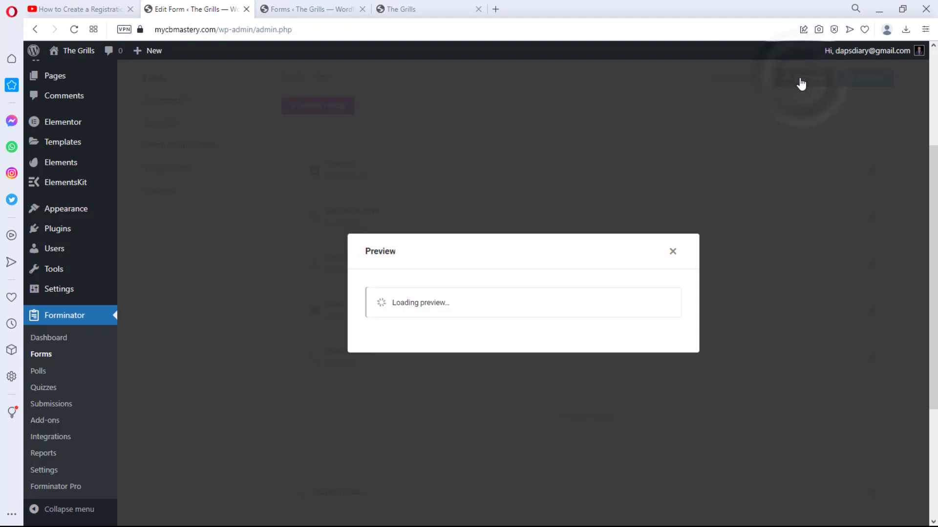
scroll(514, 152, "down", 2)
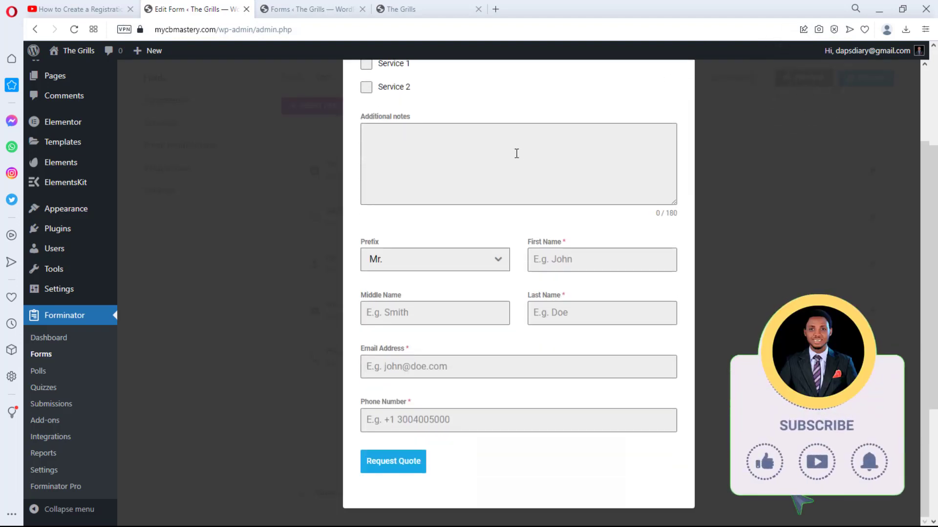
scroll(517, 154, "up", 2)
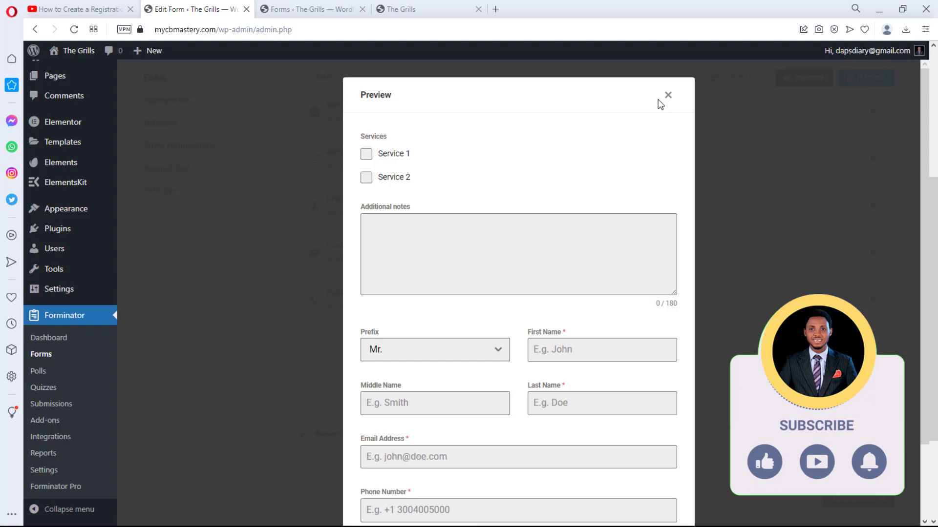
Step: Close the form preview, publish the Quote form, and dismiss the shortcode dialog
left_click(669, 96)
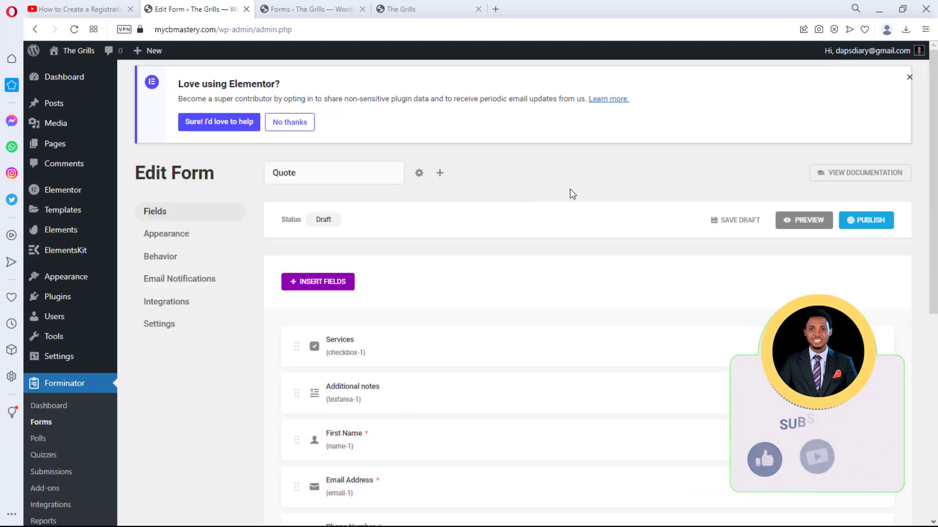
left_click(874, 221)
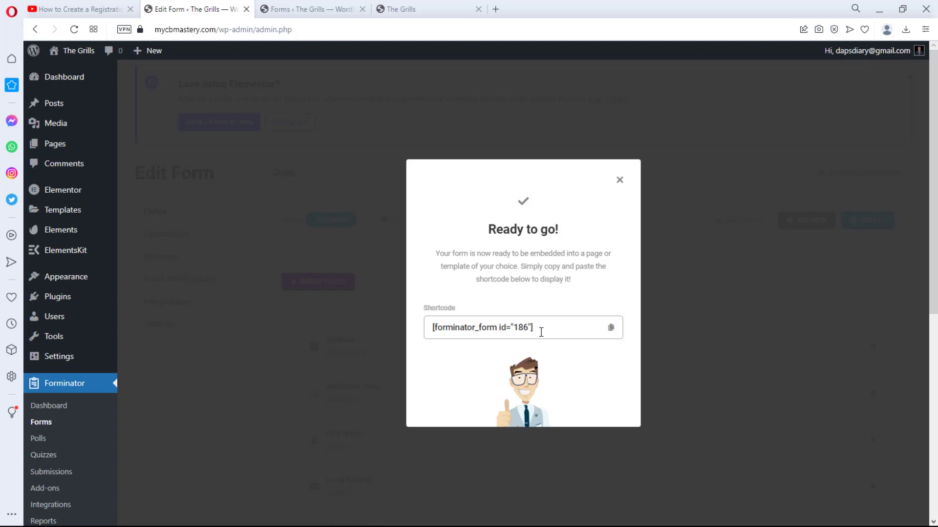
left_click(620, 181)
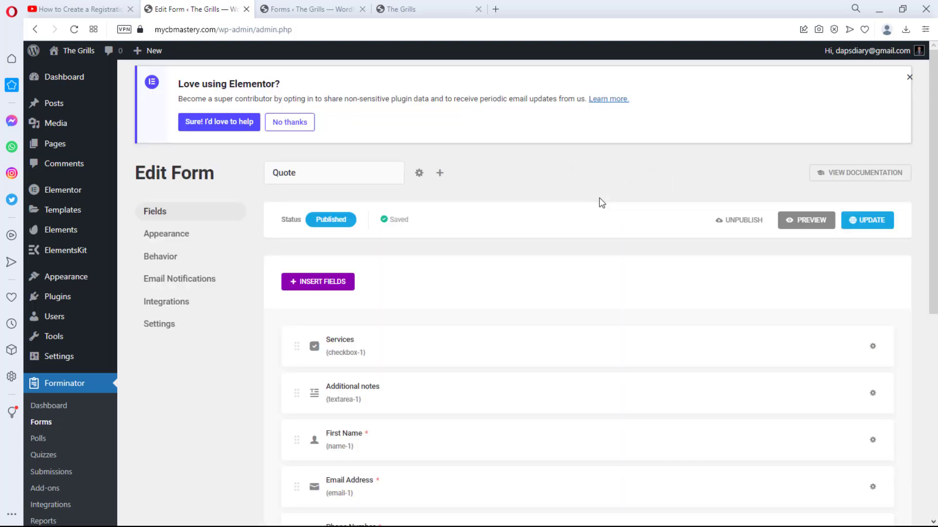
Step: Search the plugin directory for hustle, then install and activate the Hustle – Email Marketing, Lead Generation, Optins, Popups plugin
mouse_move(52, 301)
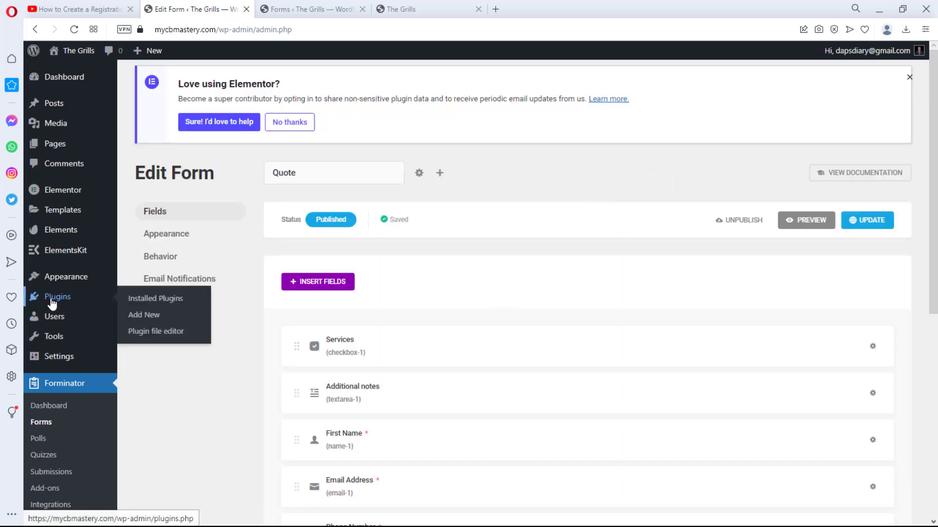
left_click(143, 315)
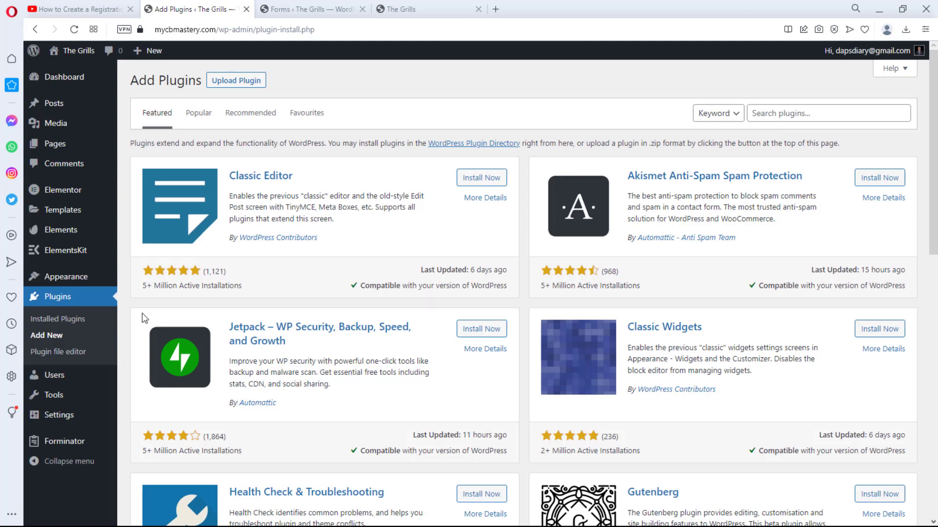
left_click(762, 113)
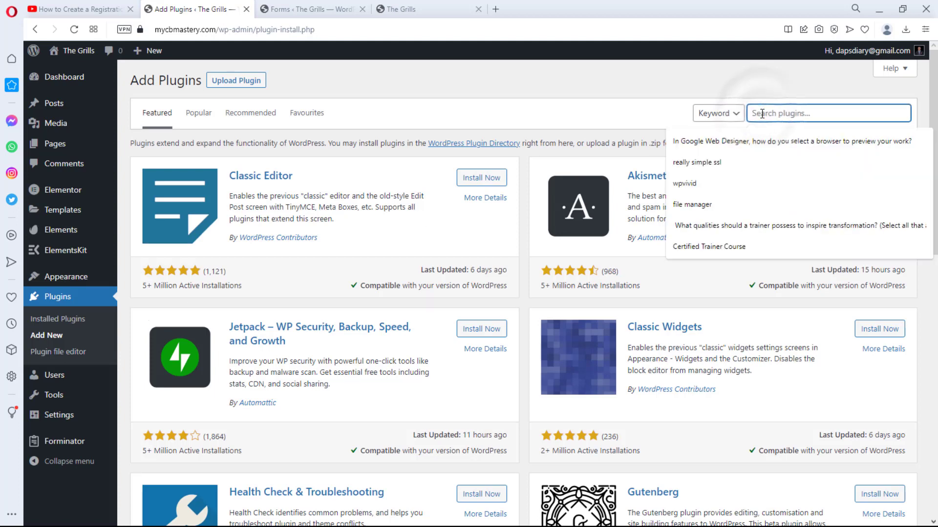
type("hustle")
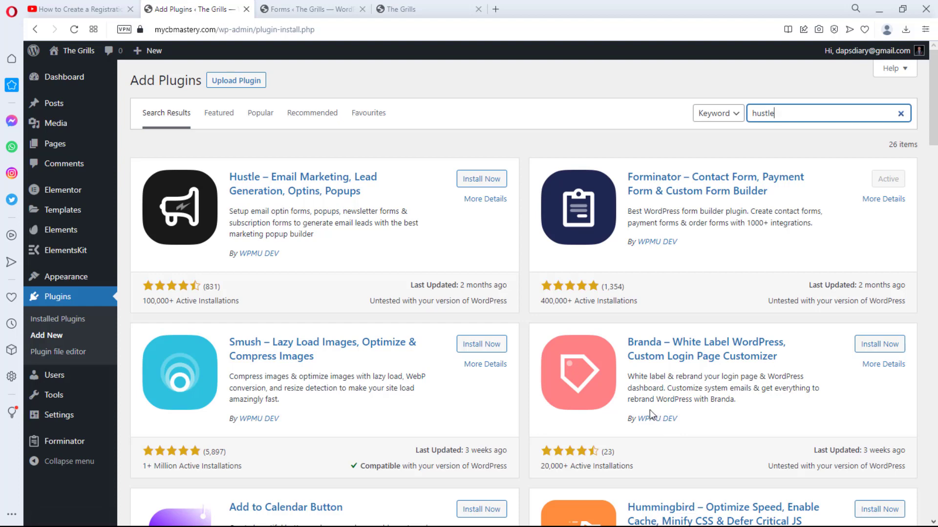
left_click(485, 179)
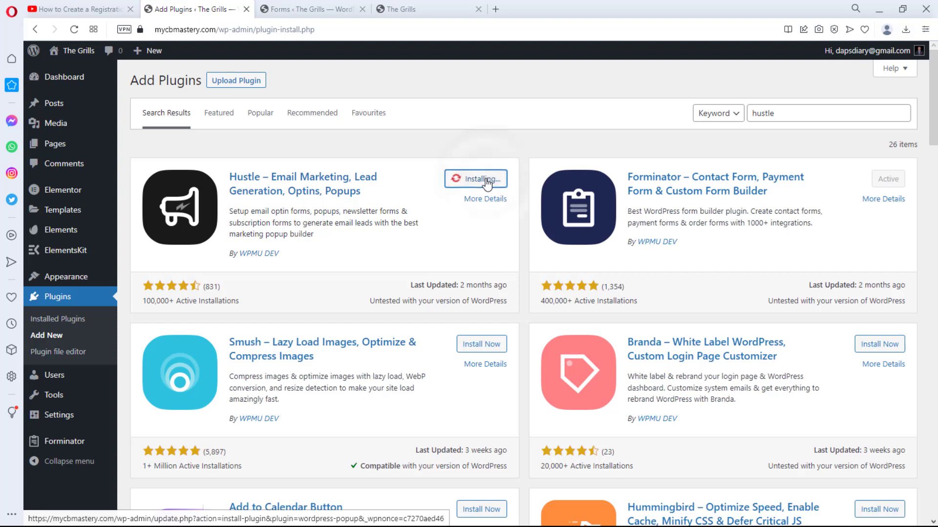
left_click(486, 181)
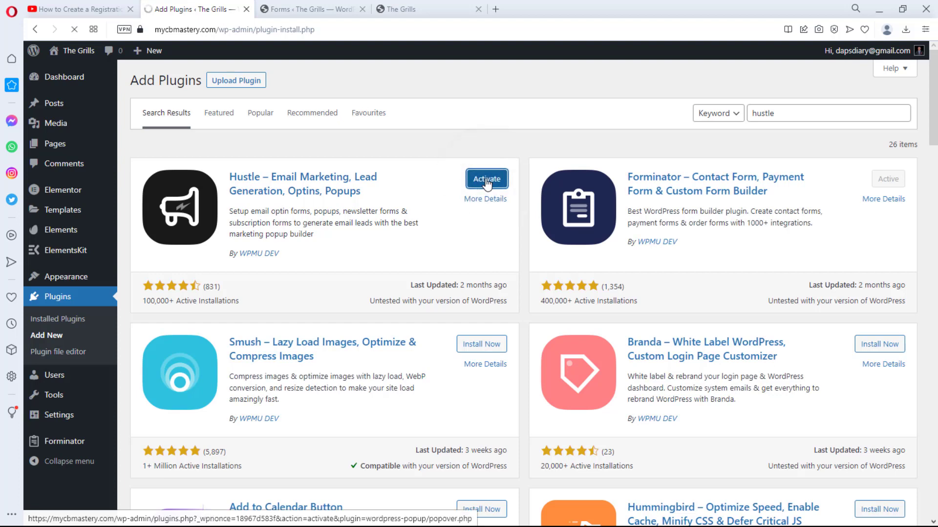
Step: Create a Hustle pop-up named Popup with the Informational type, starting from scratch instead of a template
scroll(51, 463, "down", 1)
mouse_move(51, 463)
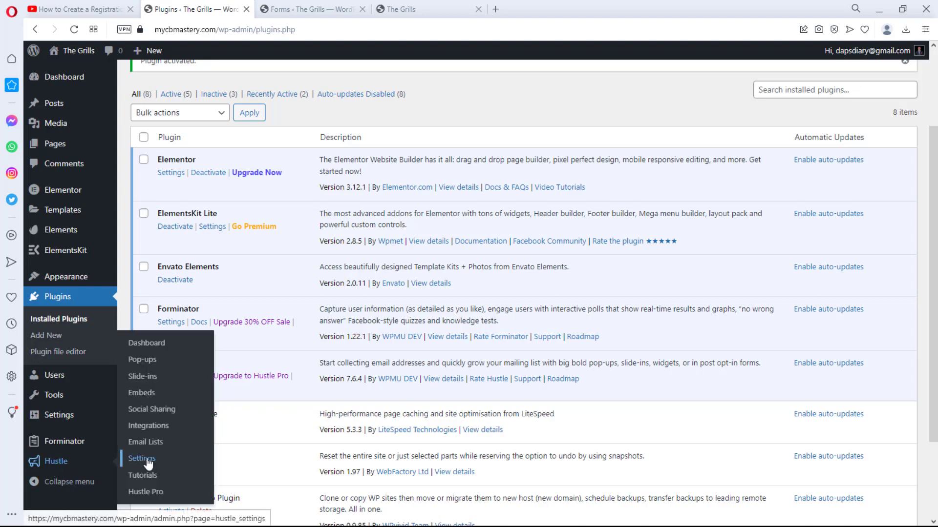
left_click(143, 364)
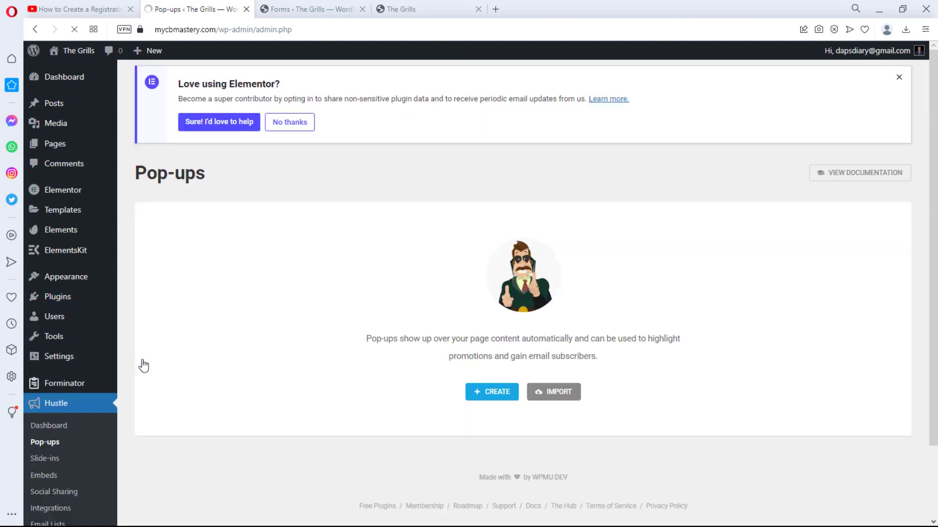
left_click(503, 392)
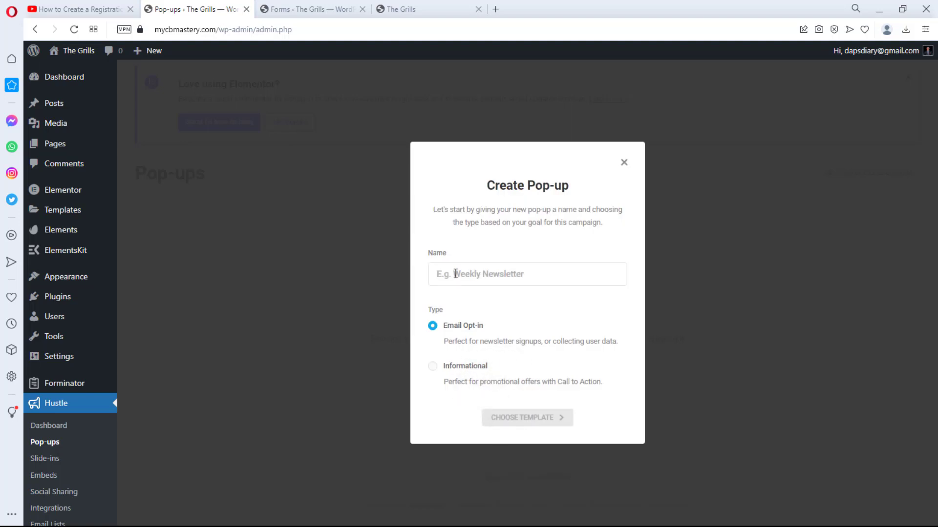
left_click(455, 273)
type("P")
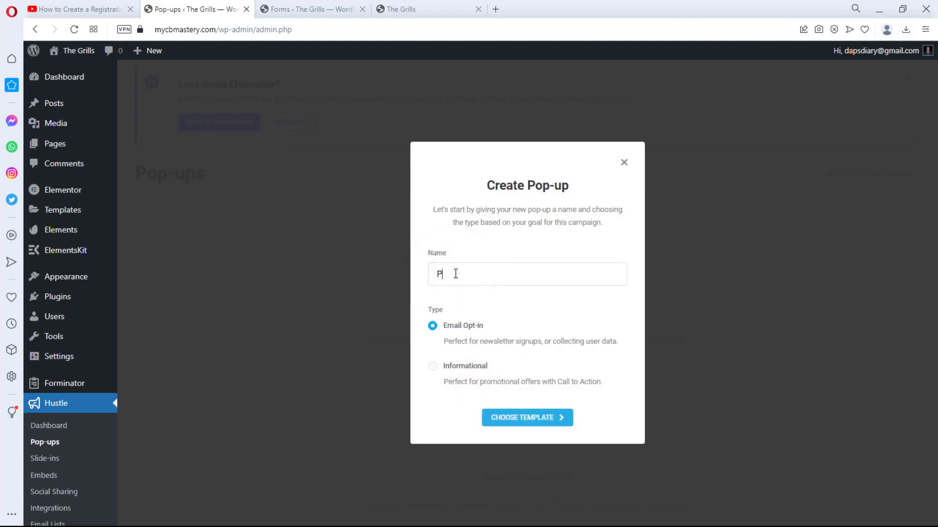
type("opup")
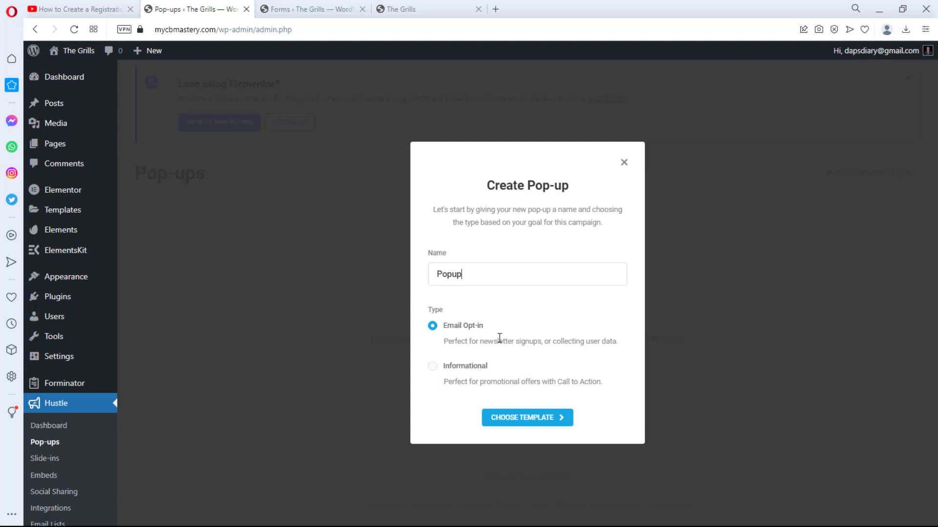
left_click(433, 368)
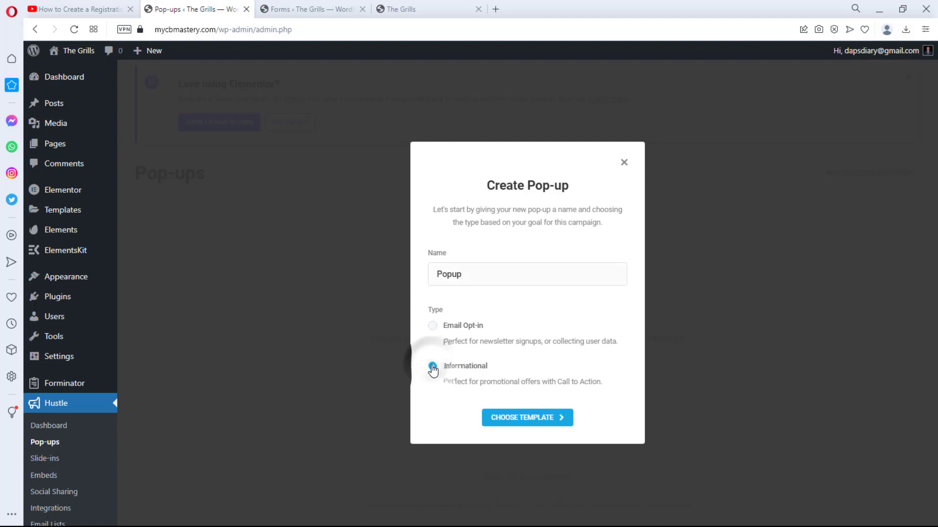
left_click(534, 421)
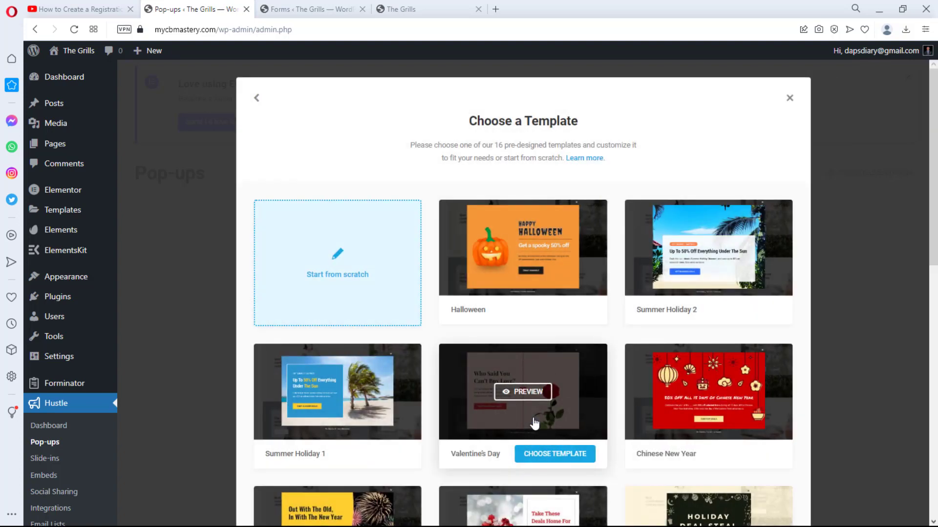
left_click(307, 279)
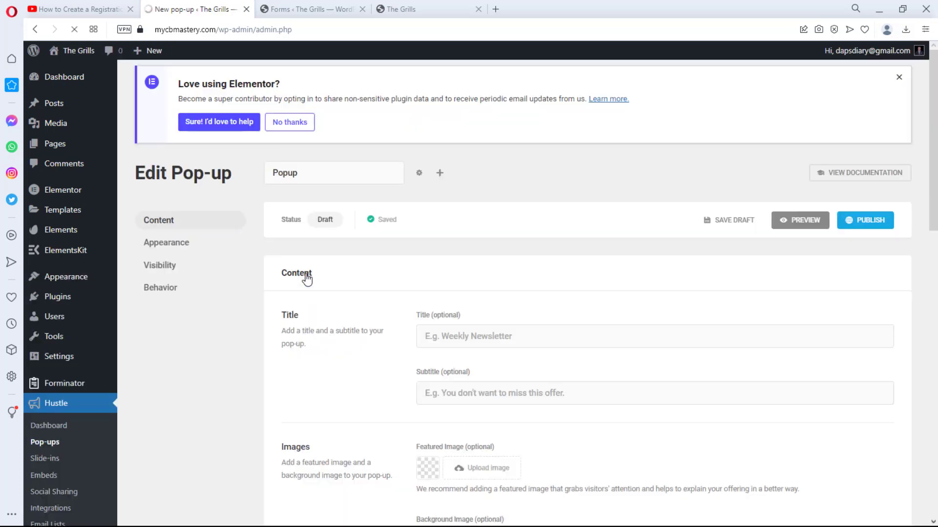
Step: Refresh the Forminator forms list in the other browser tab and copy the Quote form's shortcode
scroll(601, 207, "down", 1)
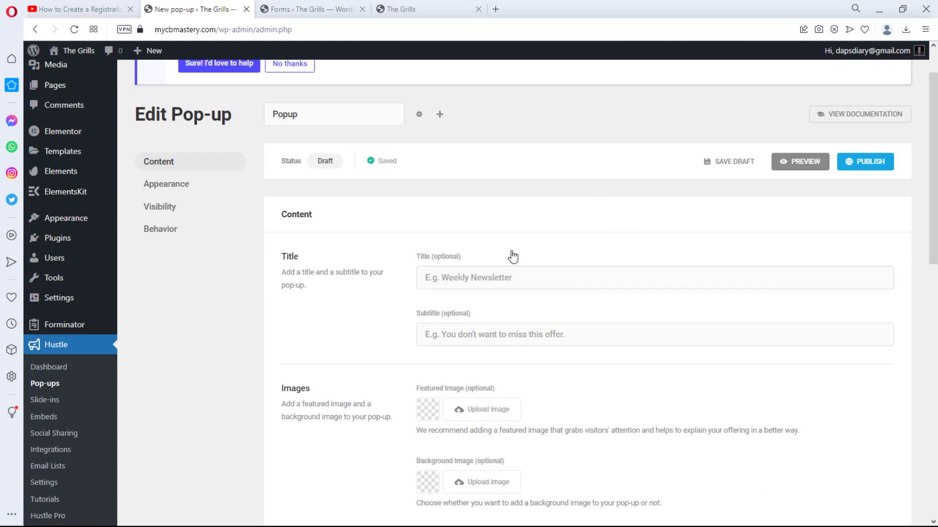
scroll(443, 257, "down", 2)
scroll(430, 250, "down", 1)
scroll(580, 268, "down", 2)
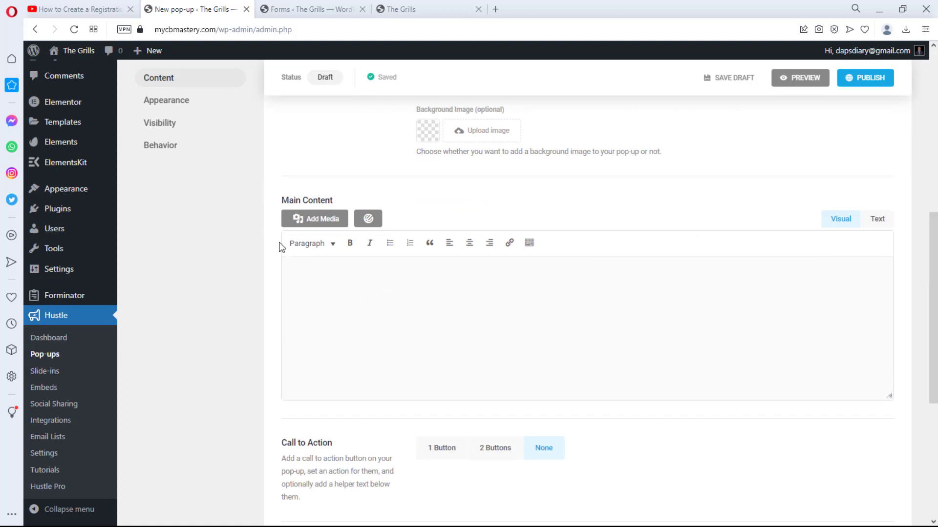
left_click(318, 9)
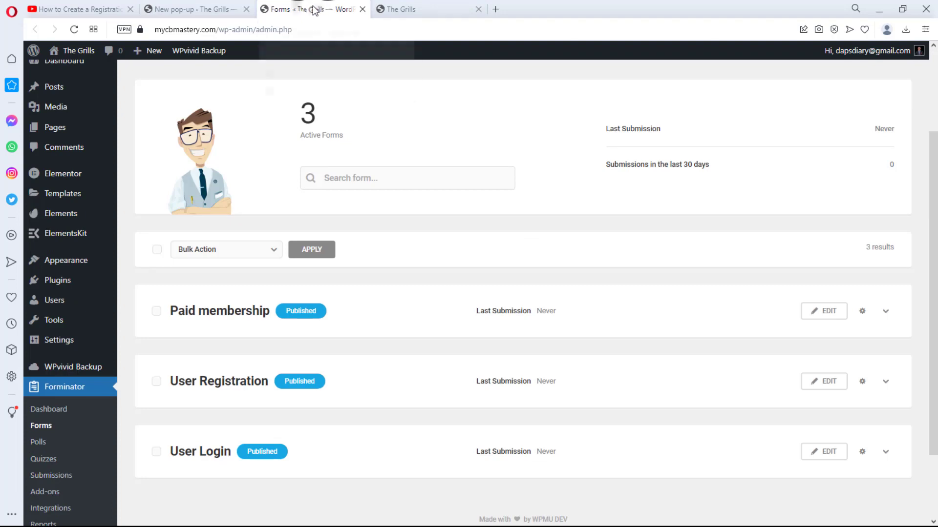
left_click(74, 29)
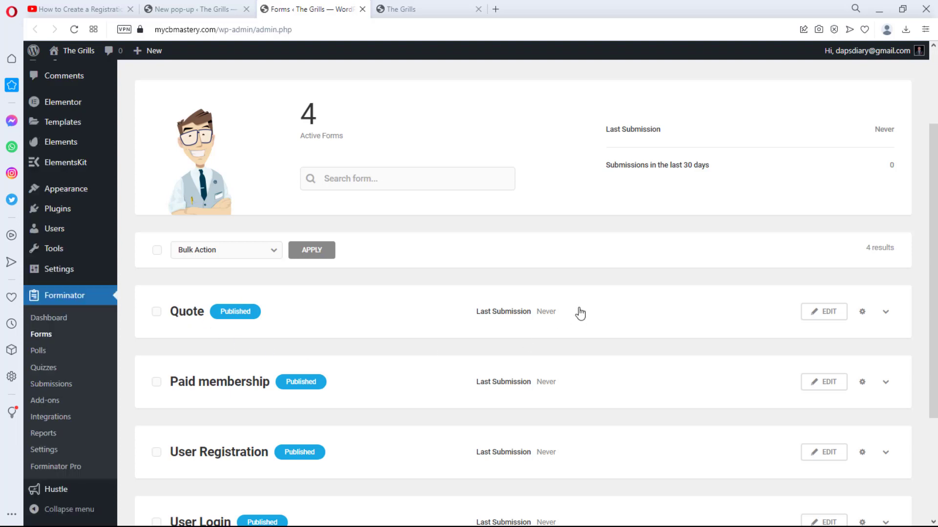
left_click(863, 315)
left_click(814, 365)
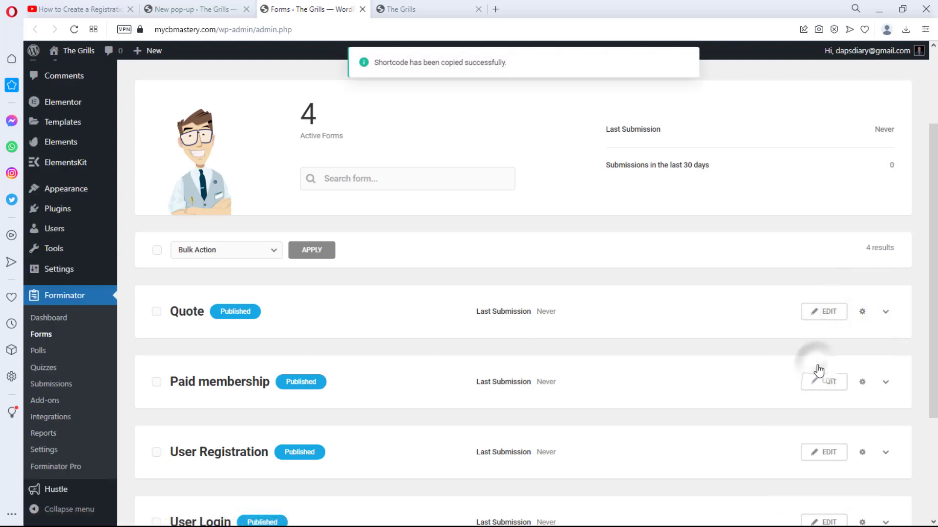
Step: Return to the pop-up editor and paste the shortcode [forminator_form id="186"] into the Main Content
left_click(191, 9)
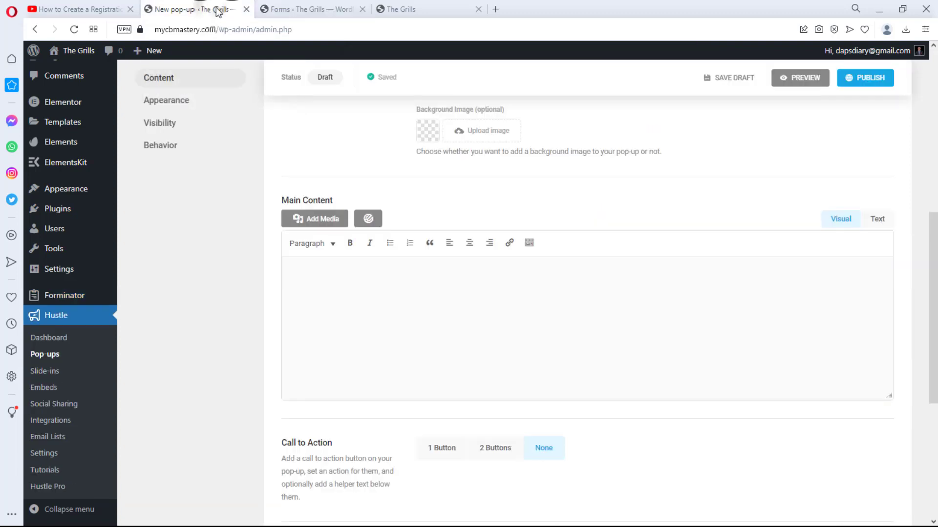
left_click(304, 275)
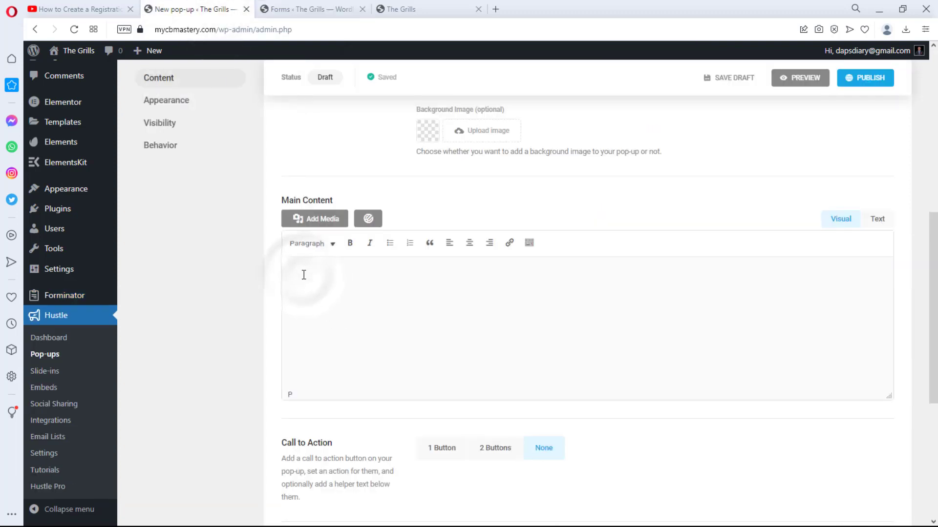
key("ctrl+v")
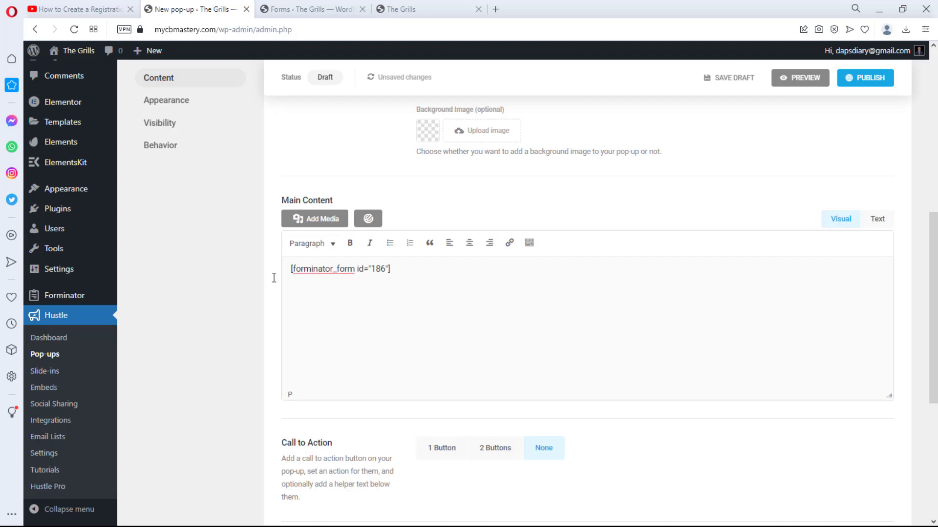
Step: Set the color palette customization to Custom in the pop-up's appearance settings
scroll(241, 288, "down", 3)
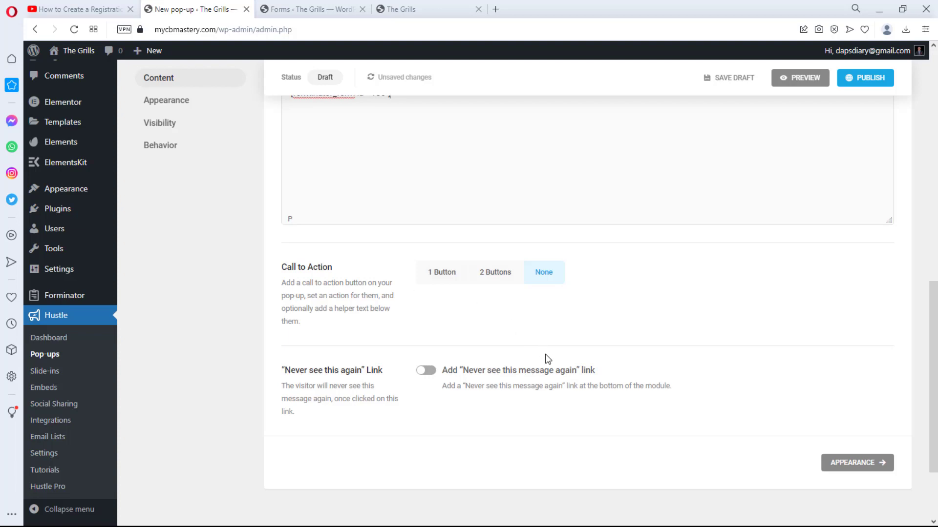
scroll(540, 350, "up", 5)
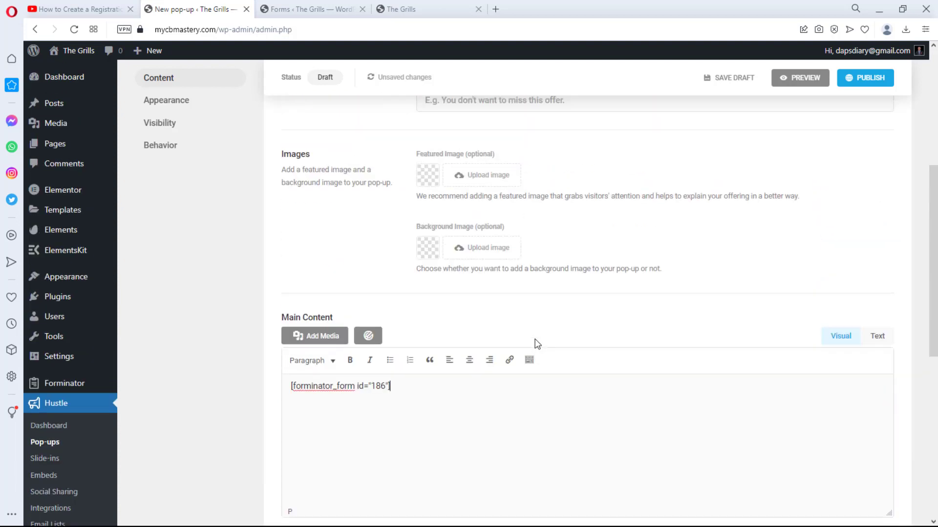
scroll(537, 343, "up", 4)
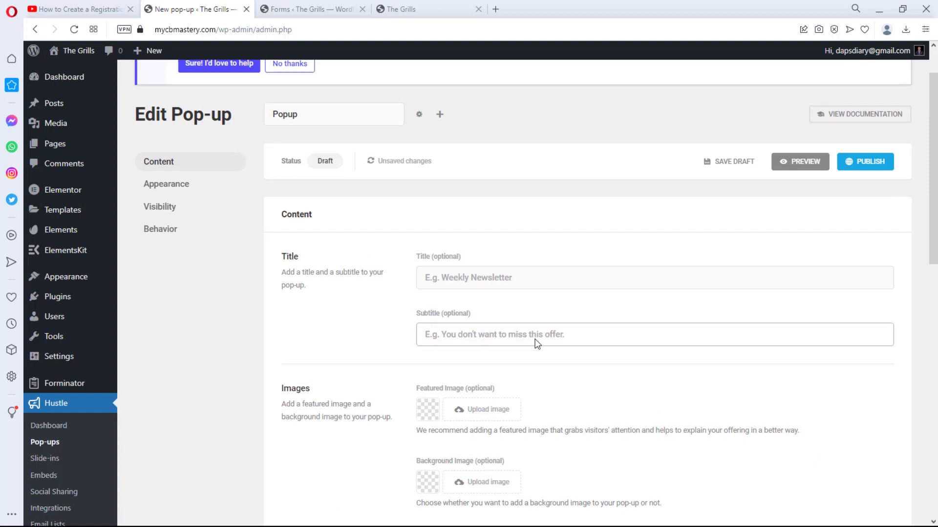
left_click(160, 187)
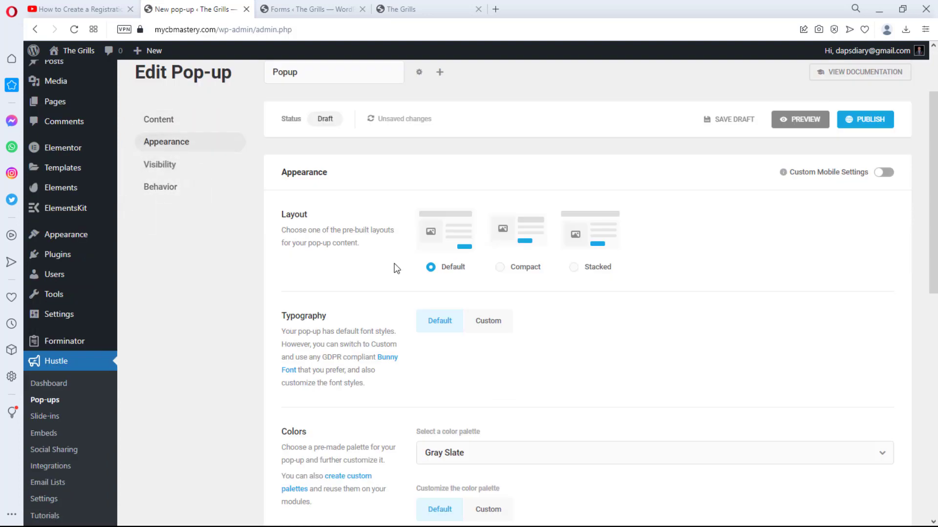
scroll(396, 268, "down", 3)
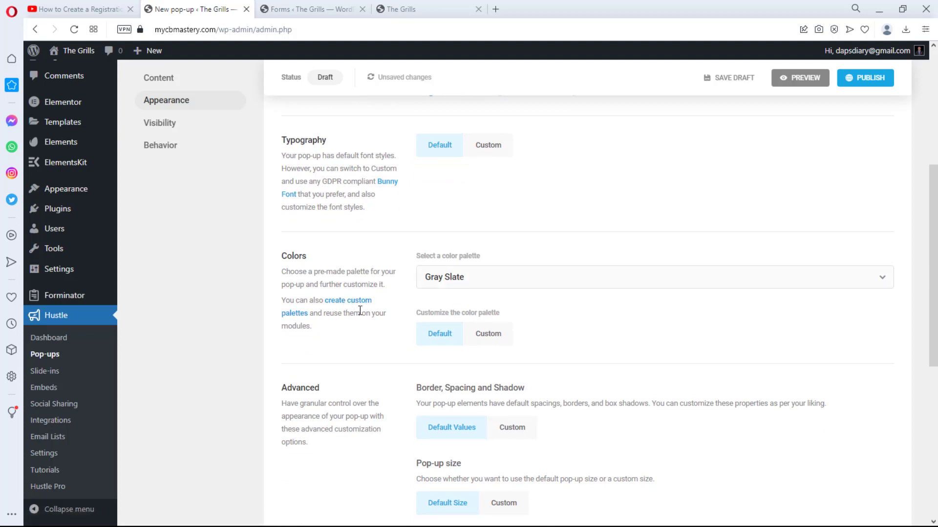
left_click(488, 336)
scroll(692, 295, "down", 3)
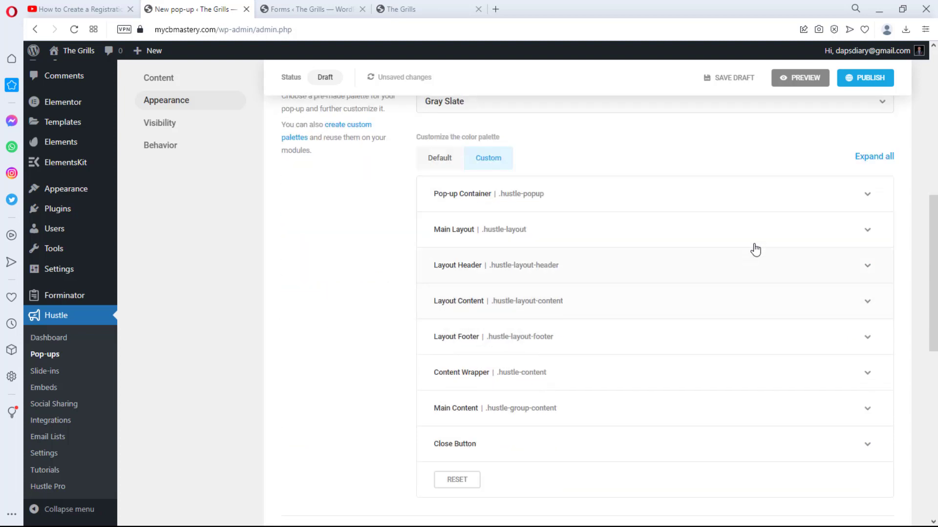
Step: Make the Main Layout's background color rgba(56, 69, 78, 0) and its border color rgba(218, 218, 218, 0), both fully transparent
left_click(869, 194)
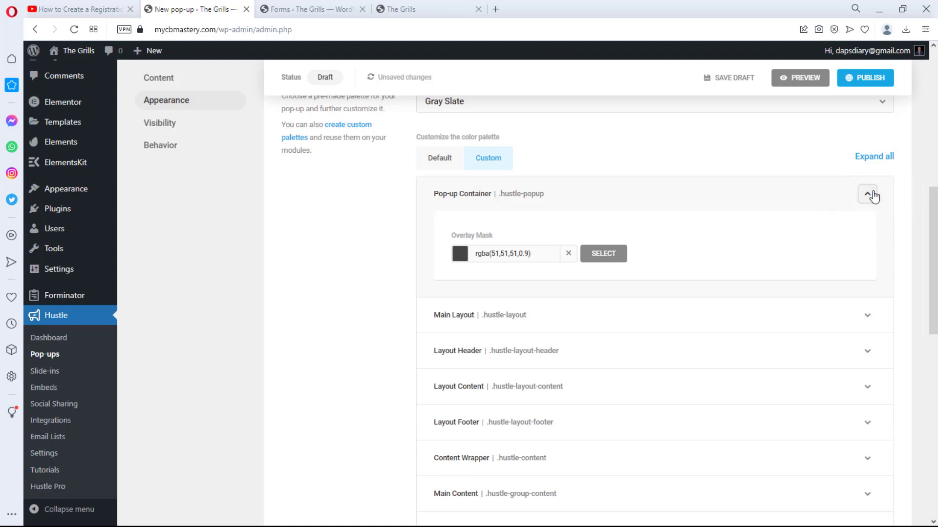
left_click(869, 195)
left_click(869, 231)
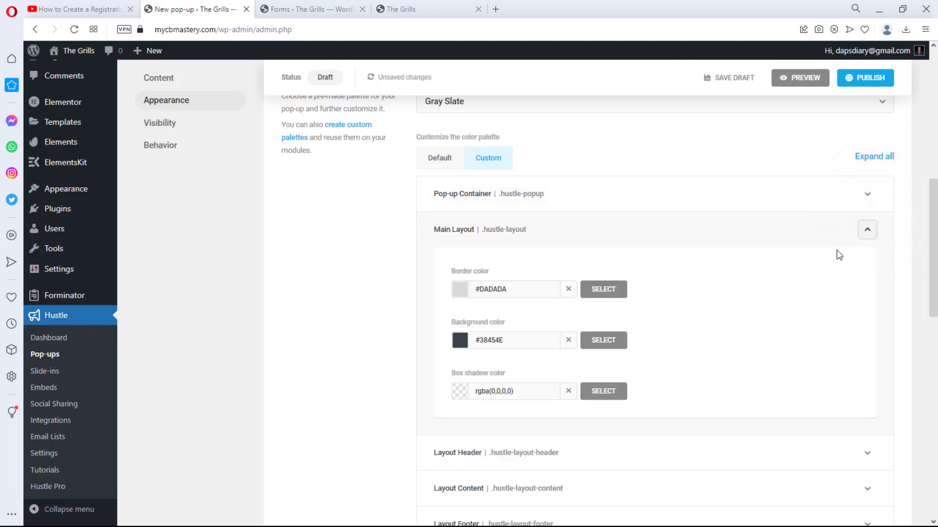
scroll(839, 255, "down", 1)
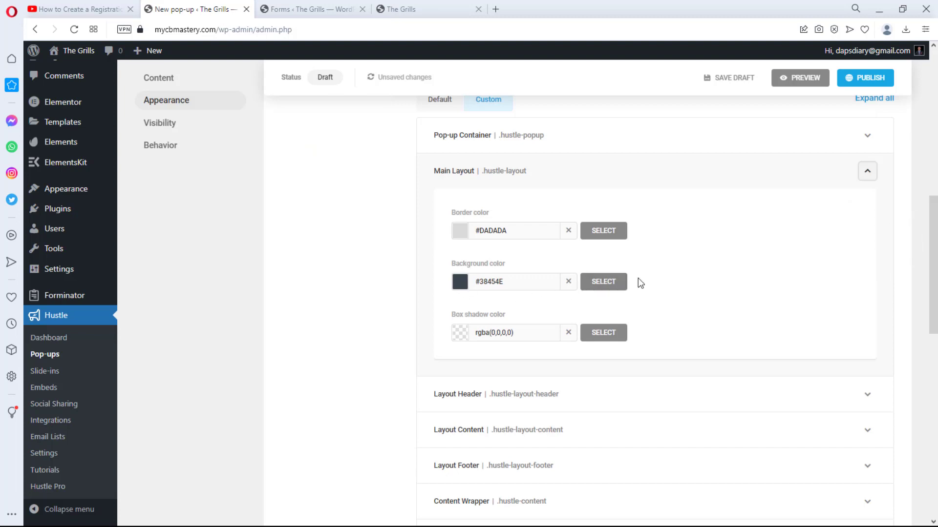
left_click(606, 286)
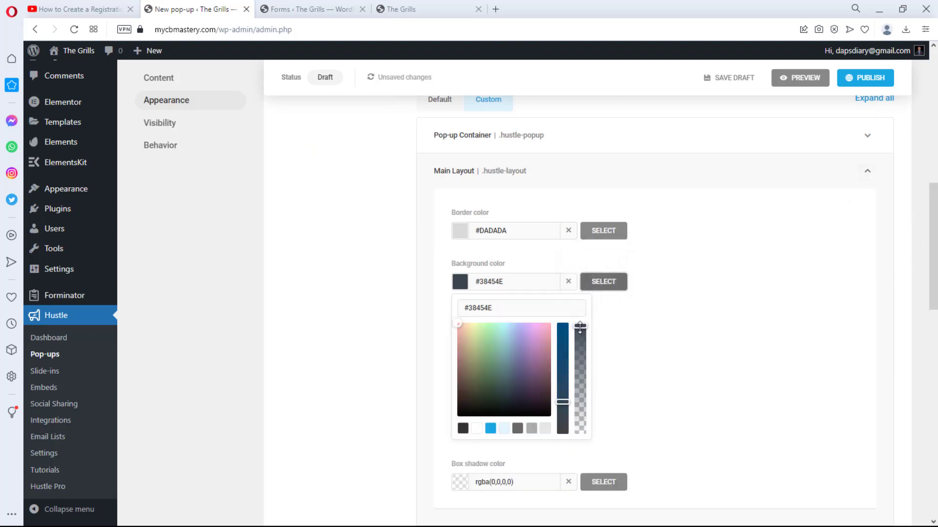
left_click(580, 367)
left_click_drag(578, 393, 584, 441)
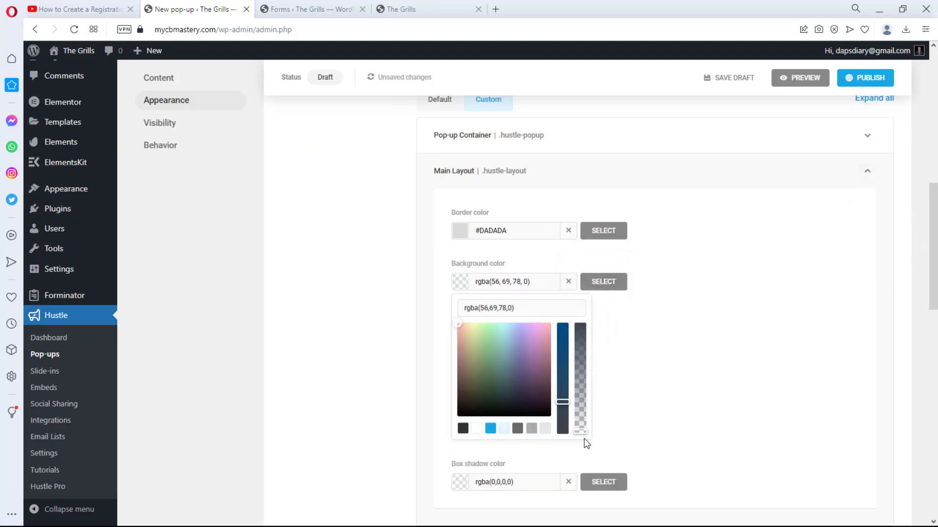
left_click(604, 230)
left_click_drag(581, 277, 579, 391)
Step: Check the Layout Header colors and make the Layout Content background fully transparent, rgba(93, 115, 128, 0)
scroll(713, 285, "down", 1)
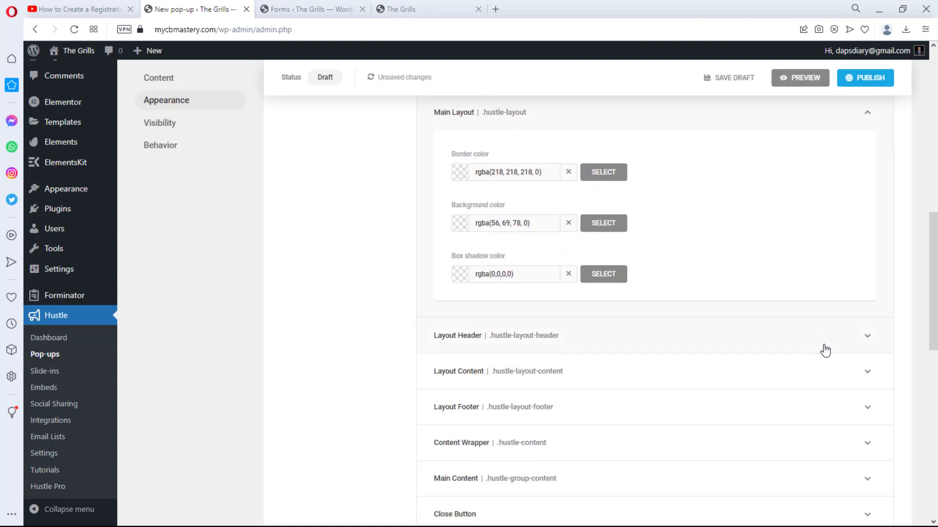
left_click(867, 337)
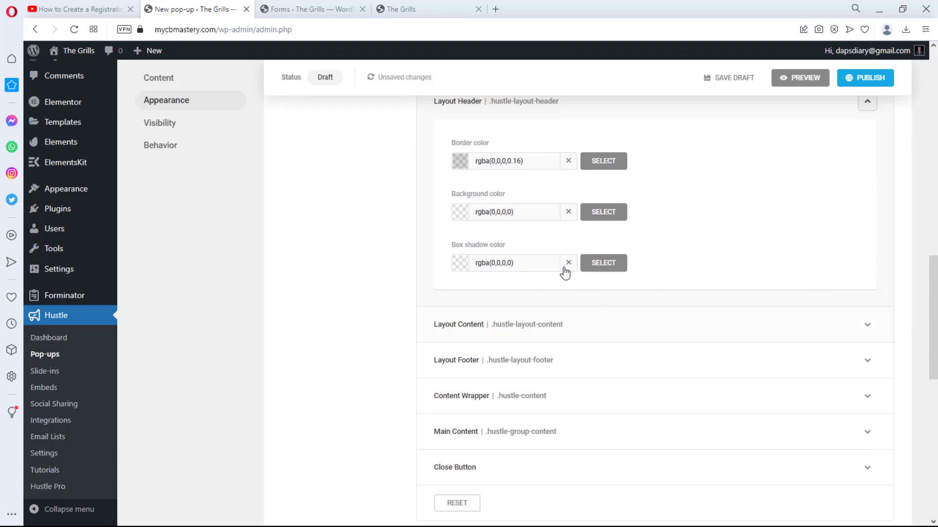
left_click(838, 330)
scroll(807, 330, "down", 2)
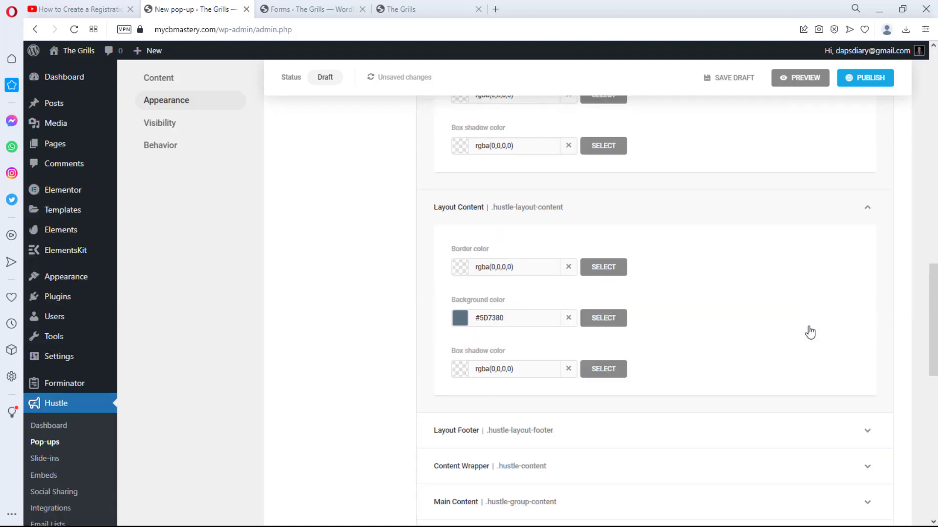
left_click(604, 320)
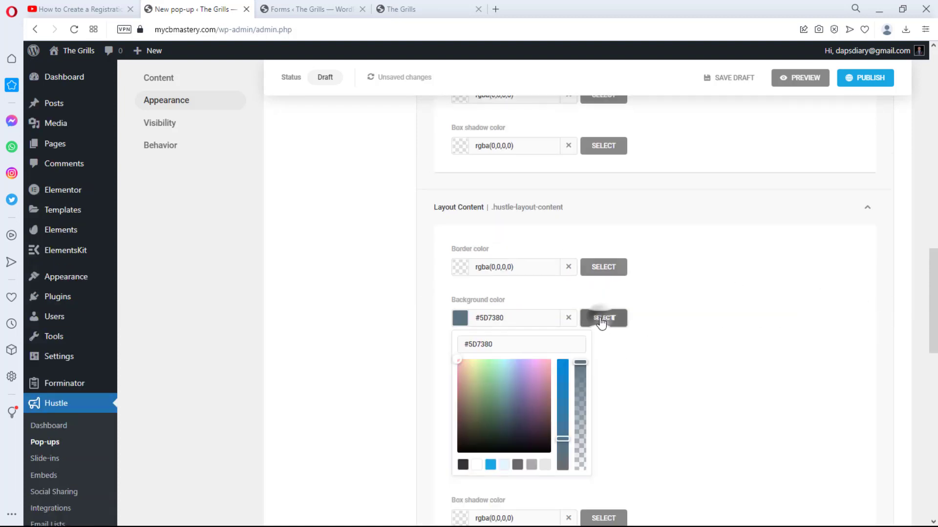
left_click_drag(583, 360, 591, 477)
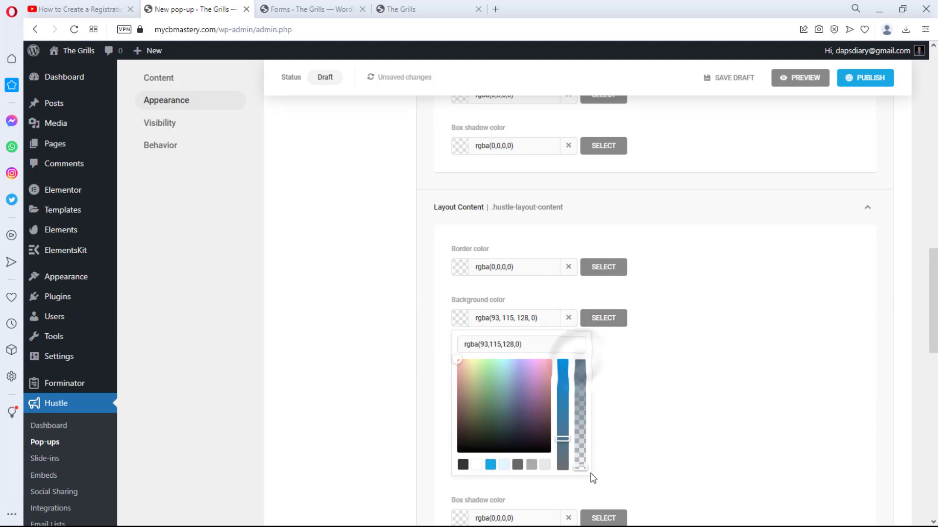
left_click(715, 275)
Step: Examine the color settings of the Layout Footer, Content Wrapper and Main Content sections
scroll(716, 276, "down", 4)
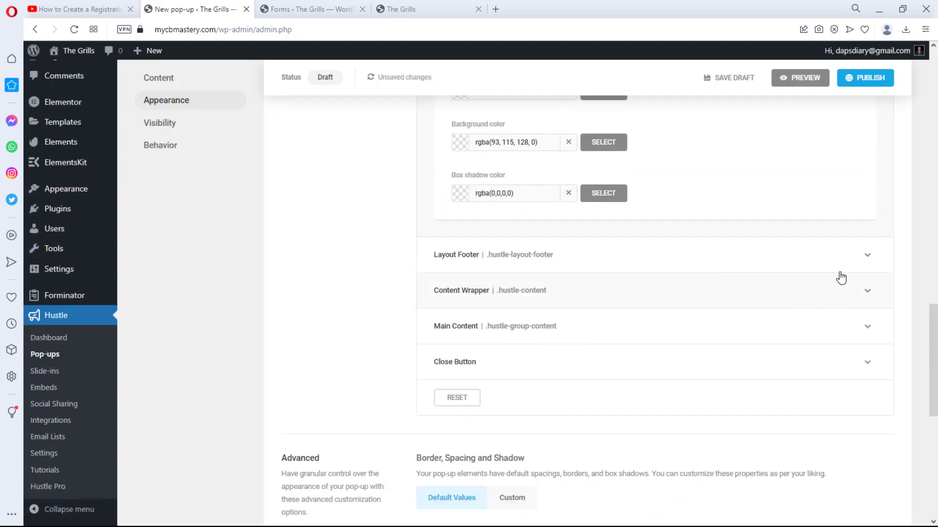
left_click(848, 258)
scroll(771, 279, "down", 5)
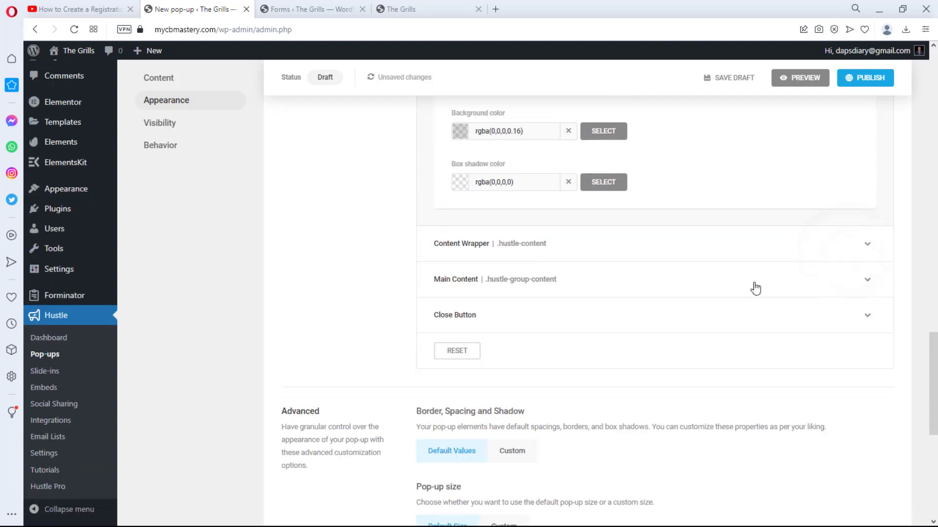
left_click(850, 250)
scroll(781, 273, "down", 6)
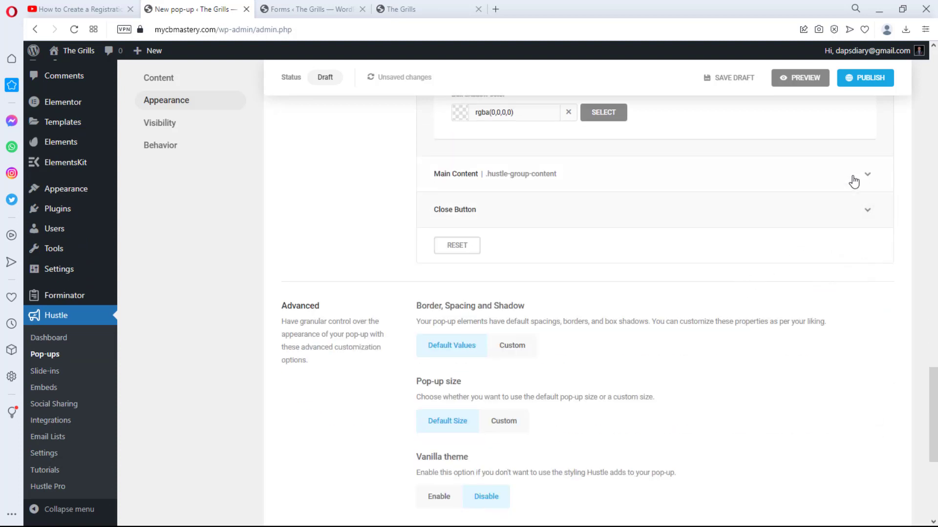
left_click(856, 176)
scroll(766, 264, "down", 4)
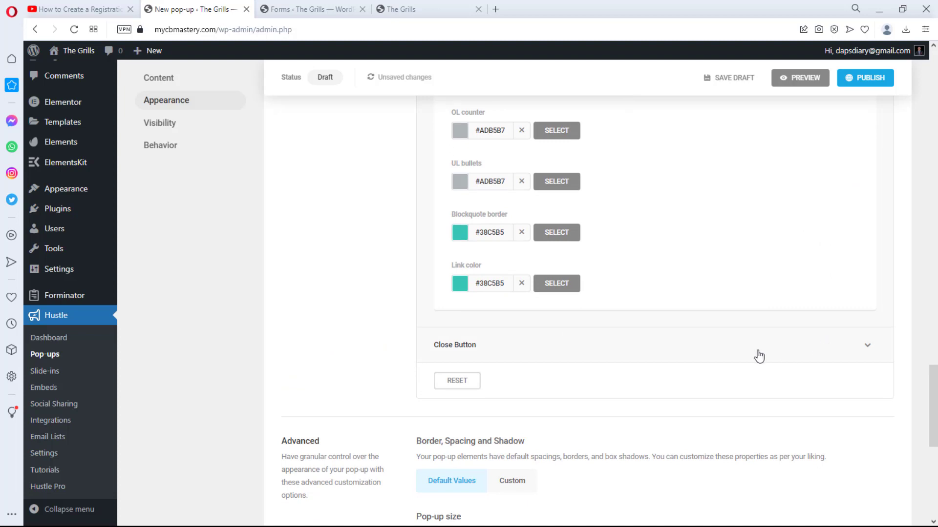
scroll(758, 356, "down", 2)
Step: In the pop-up's behavior settings, disable the Time trigger and enable the Click trigger
scroll(758, 354, "up", 15)
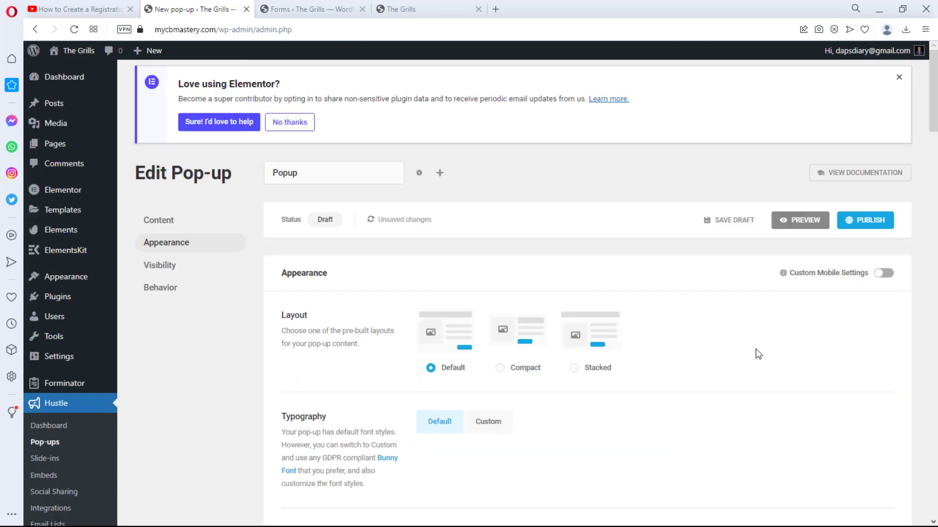
left_click(149, 288)
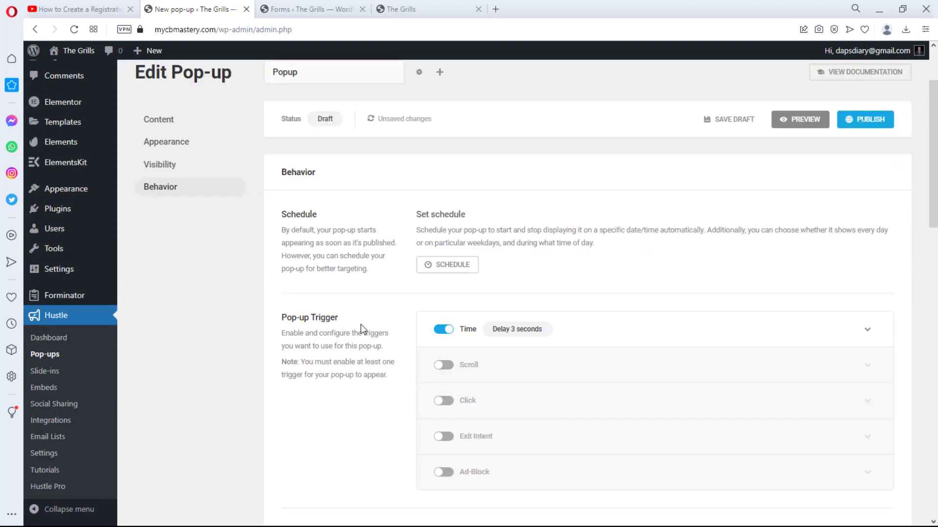
scroll(610, 297, "down", 2)
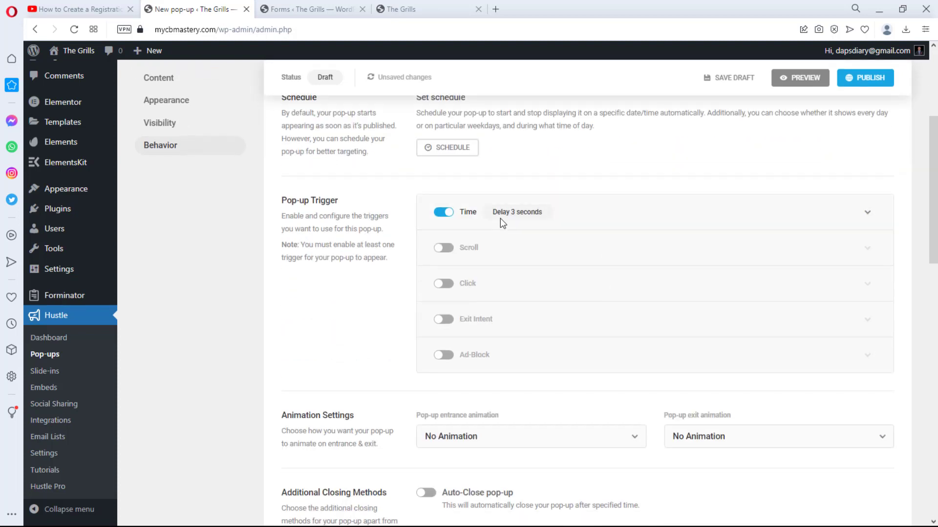
left_click(439, 215)
scroll(503, 215, "down", 1)
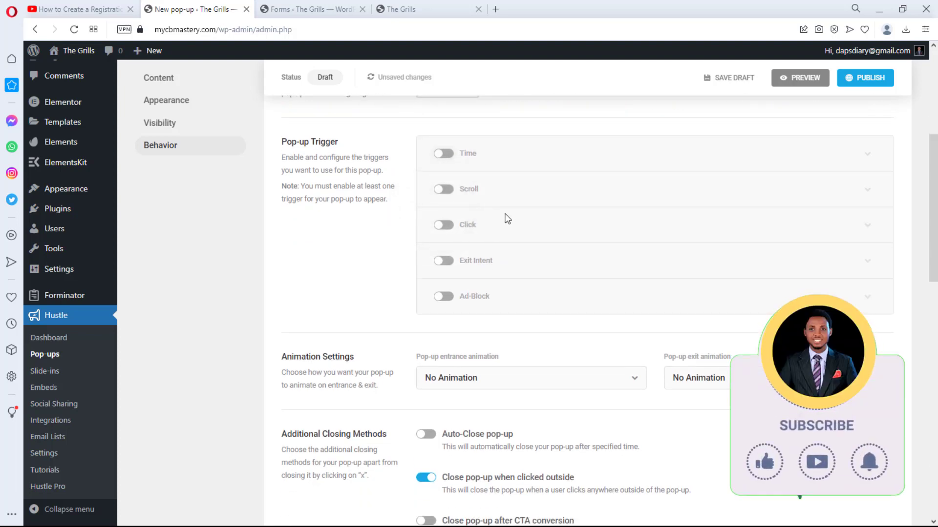
left_click(442, 224)
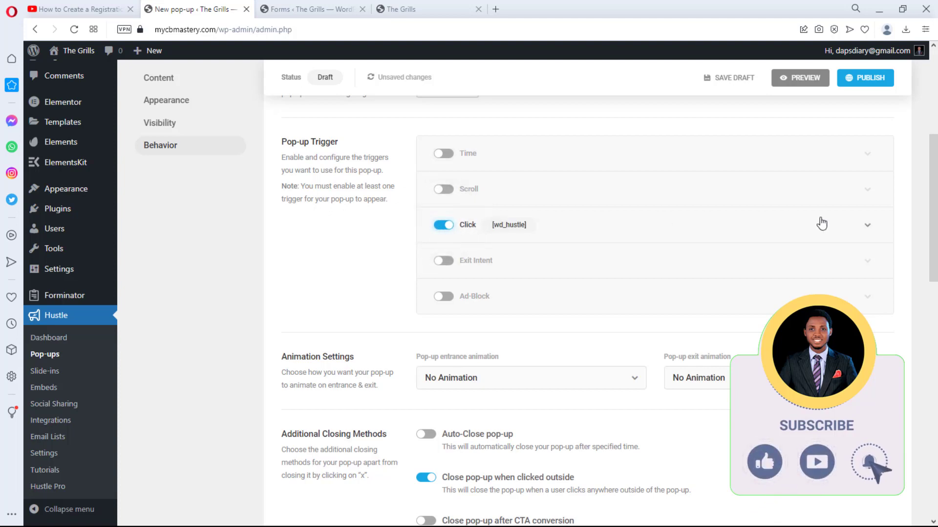
Step: Expand the Click trigger settings and copy the trigger button shortcode [wd_hustle id="2" type="popup"]Click[/wd_hustle]
left_click(867, 226)
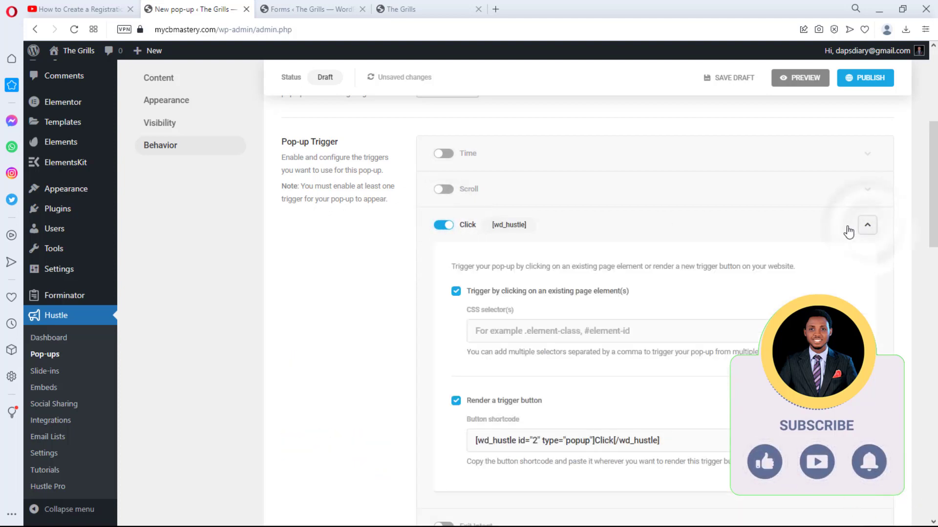
scroll(849, 231, "down", 3)
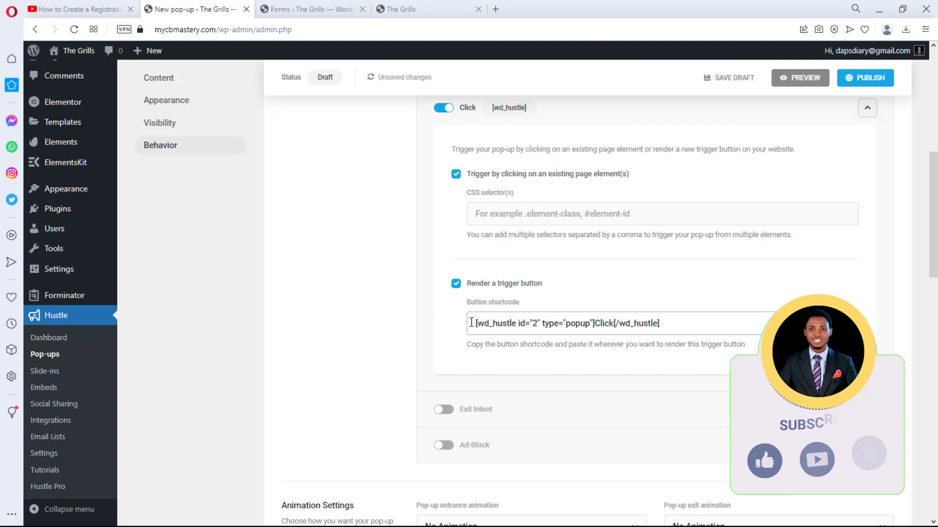
left_click_drag(471, 323, 676, 326)
key("ctrl+c")
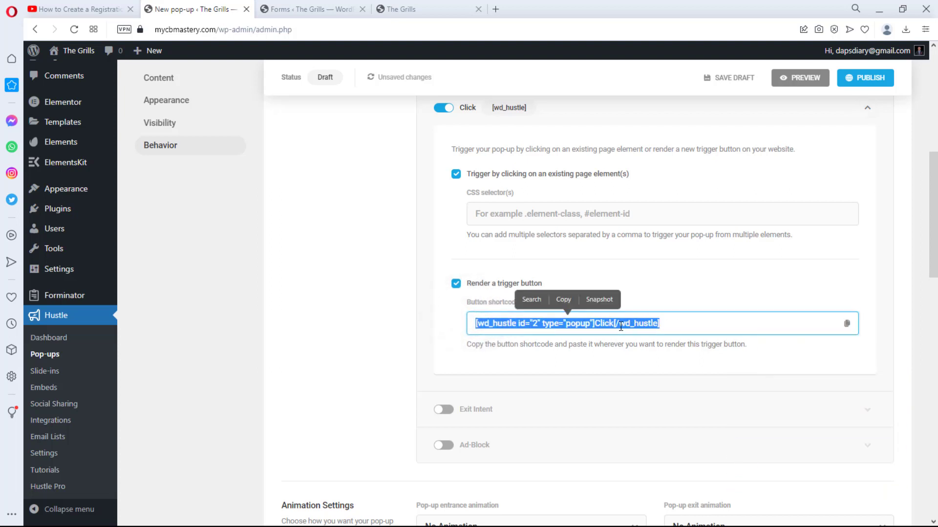
left_click(562, 300)
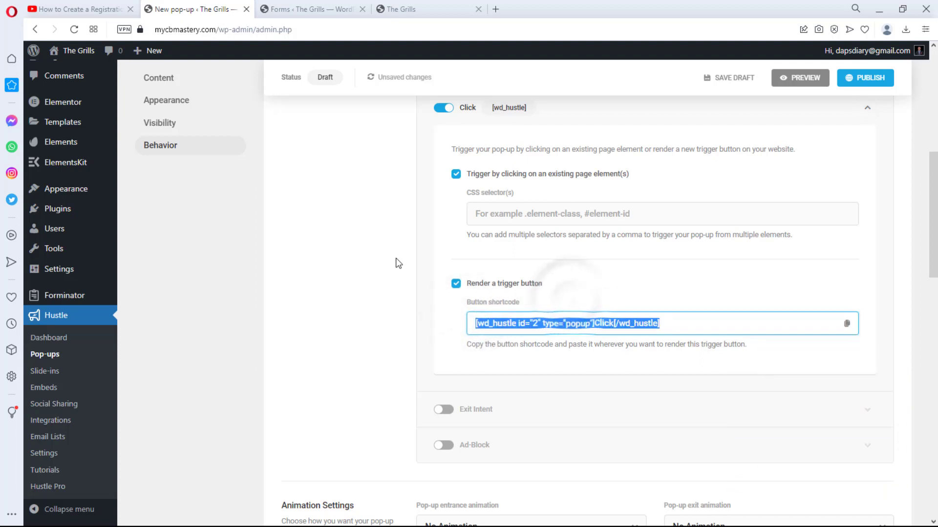
Step: Open the site's home page for editing in Elementor and add a Shortcode widget below the hero section's tagline
left_click(415, 5)
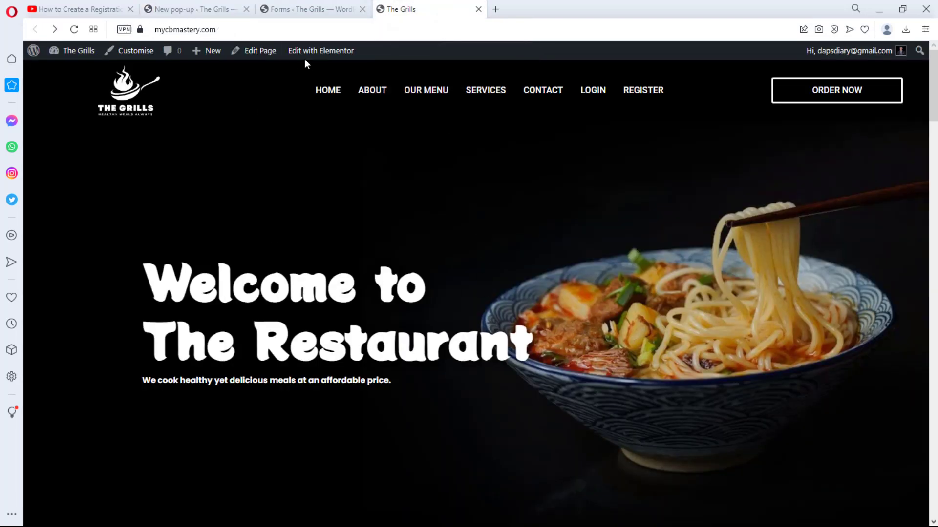
mouse_move(313, 55)
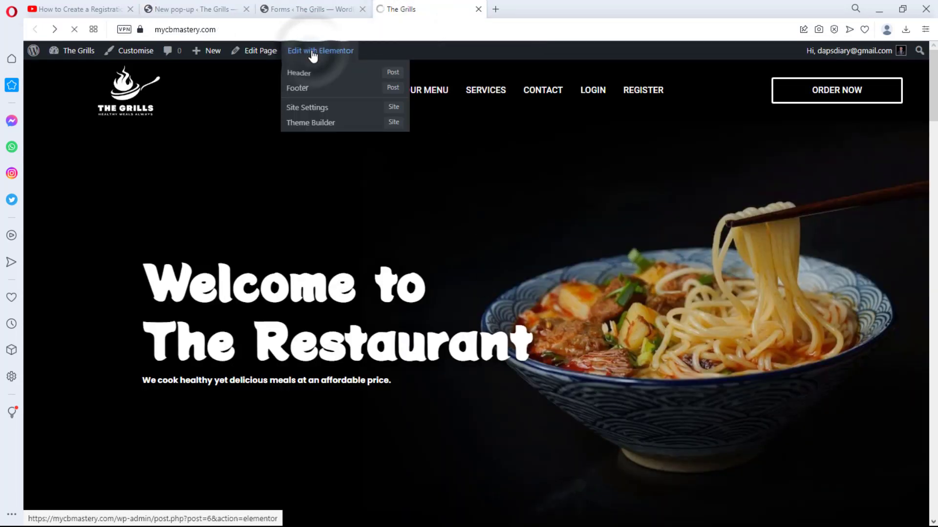
left_click(313, 54)
scroll(409, 192, "down", 1)
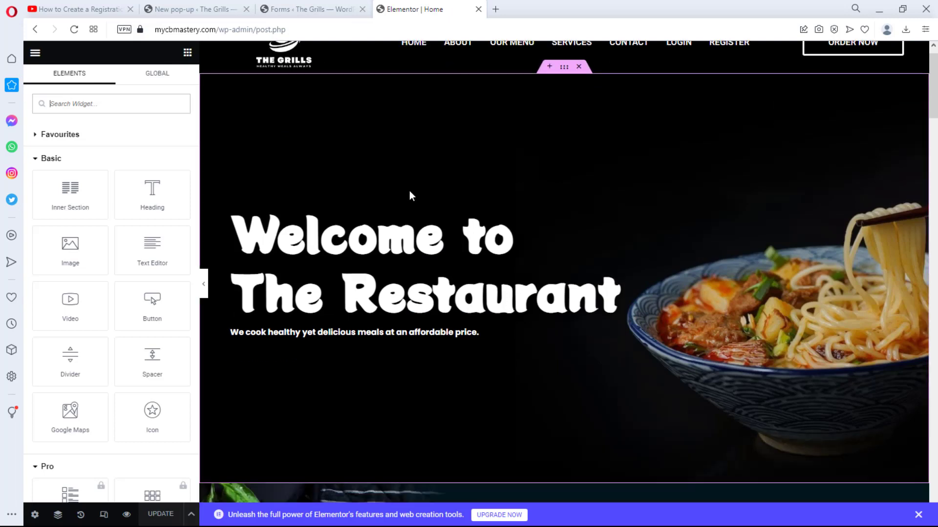
left_click(97, 104)
type("short")
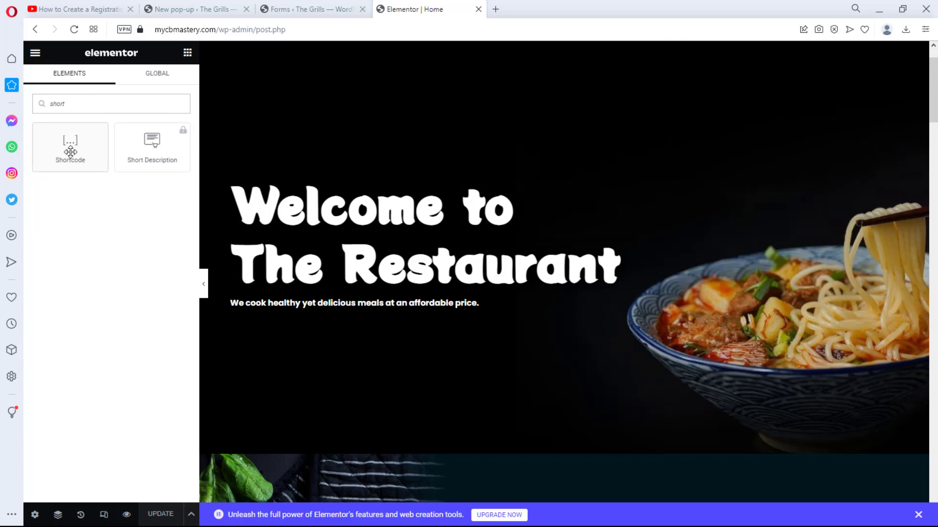
left_click_drag(70, 142, 401, 315)
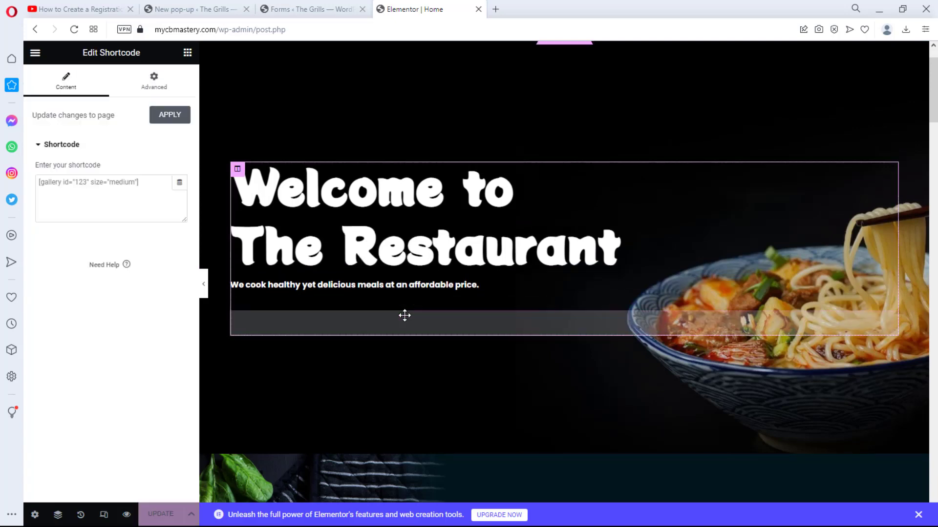
Step: Paste [wd_hustle id="2" type="popup"]Click[/wd_hustle] into the Shortcode widget and update the page
left_click(87, 180)
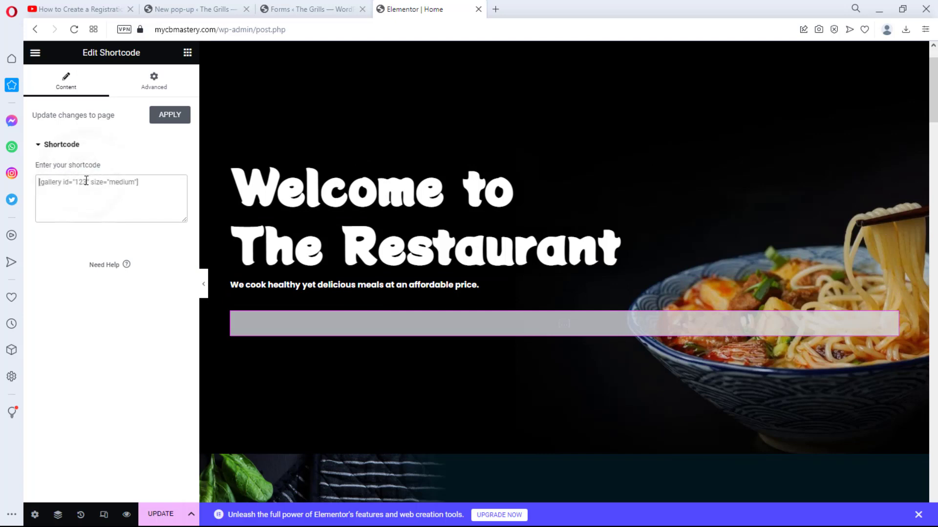
key("ctrl+v")
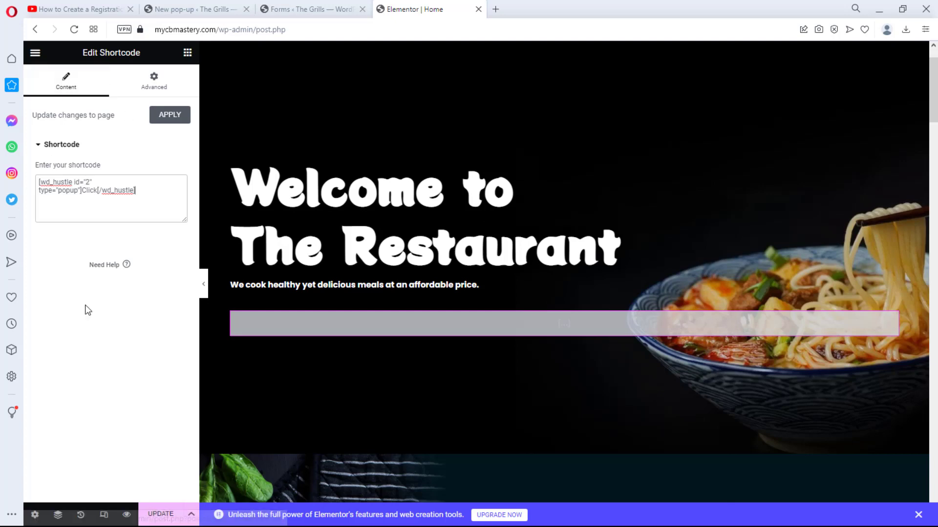
left_click(165, 519)
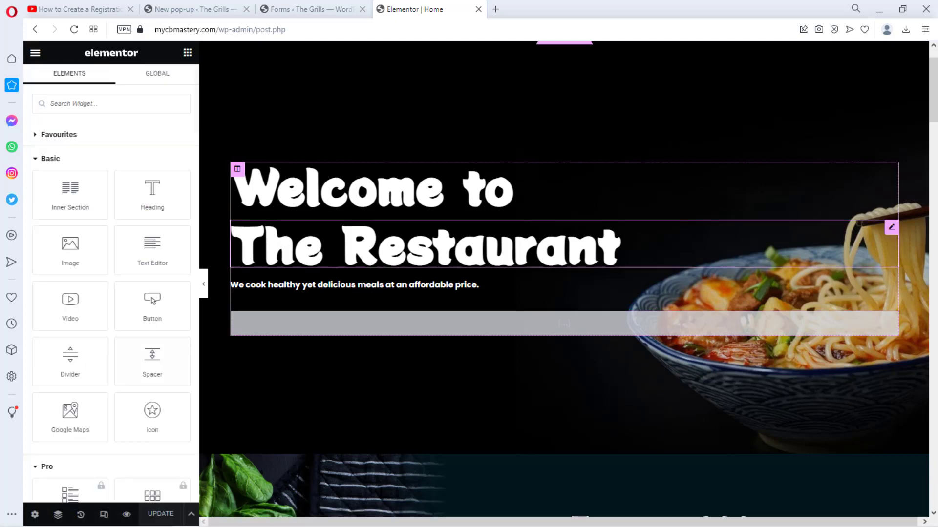
Step: Publish the pop-up in the Hustle editor, dismiss the confirmation and return to the home page in Elementor
left_click(193, 8)
scroll(783, 234, "up", 3)
scroll(782, 234, "down", 2)
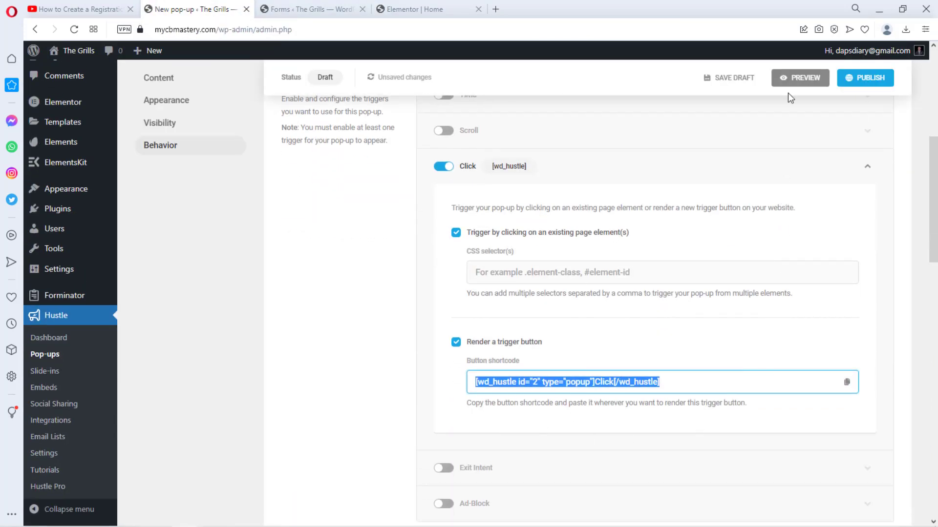
left_click(864, 80)
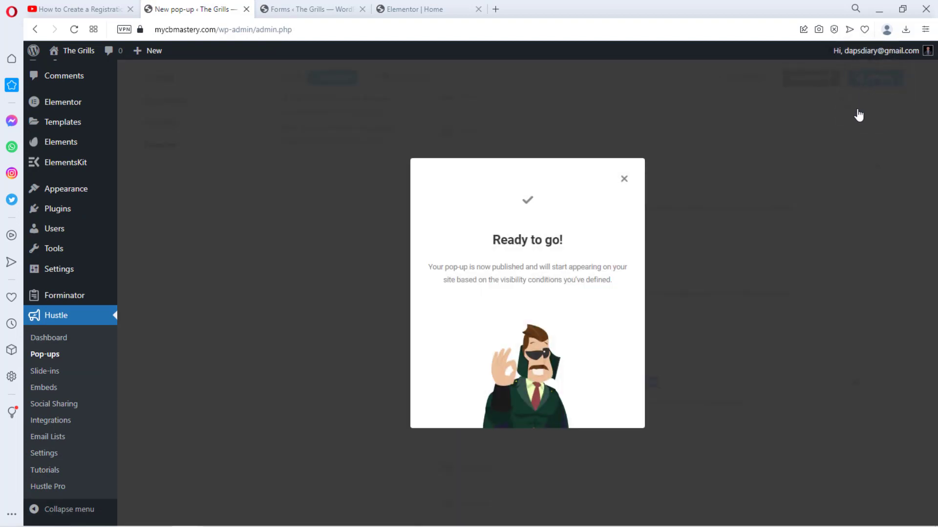
left_click(626, 178)
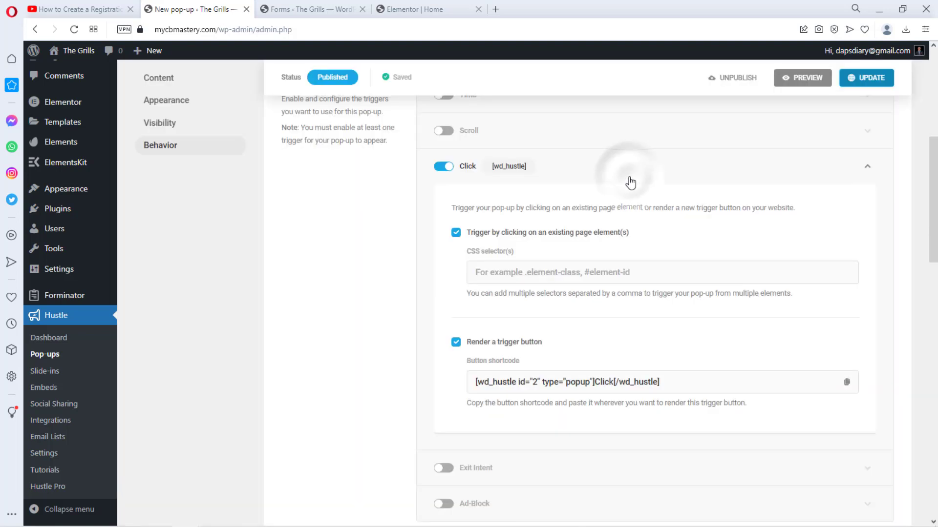
left_click(444, 11)
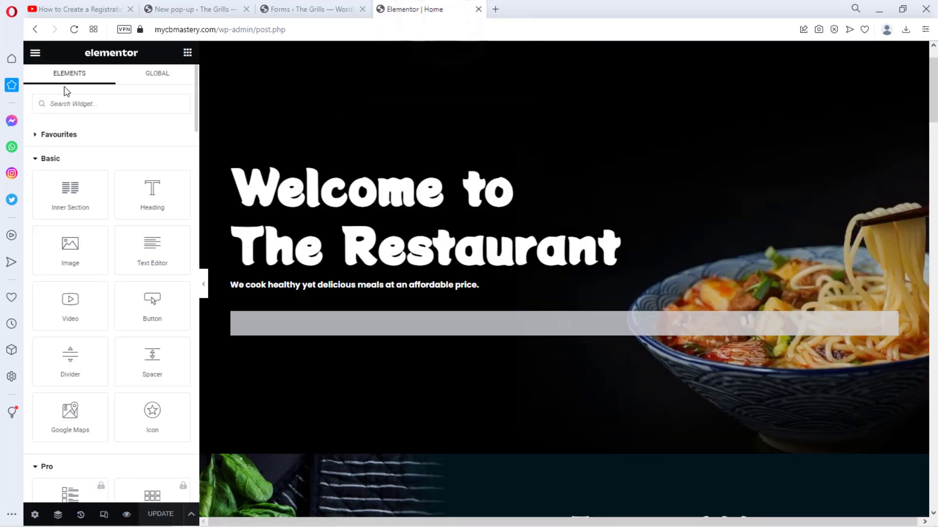
Step: View the live home page in a private window and test the Click link's pop-up, closing it after inspection
left_click(35, 53)
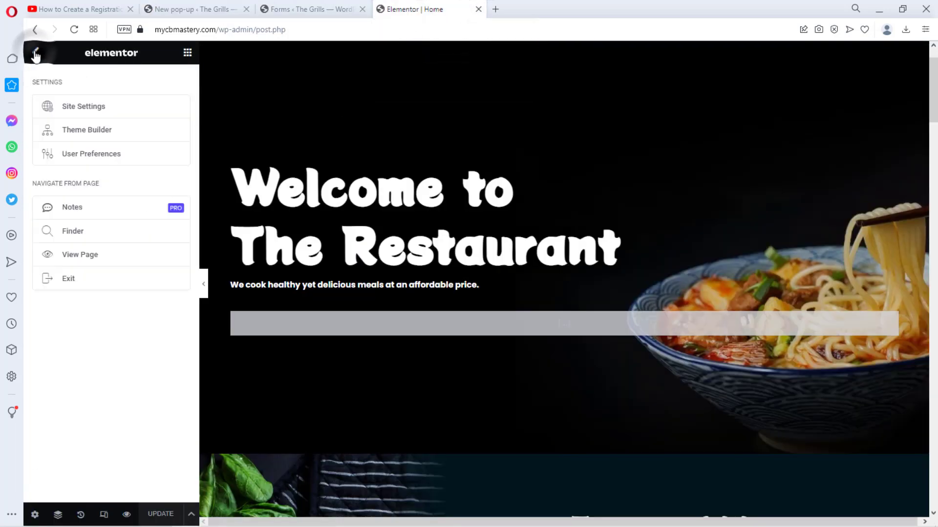
right_click(77, 256)
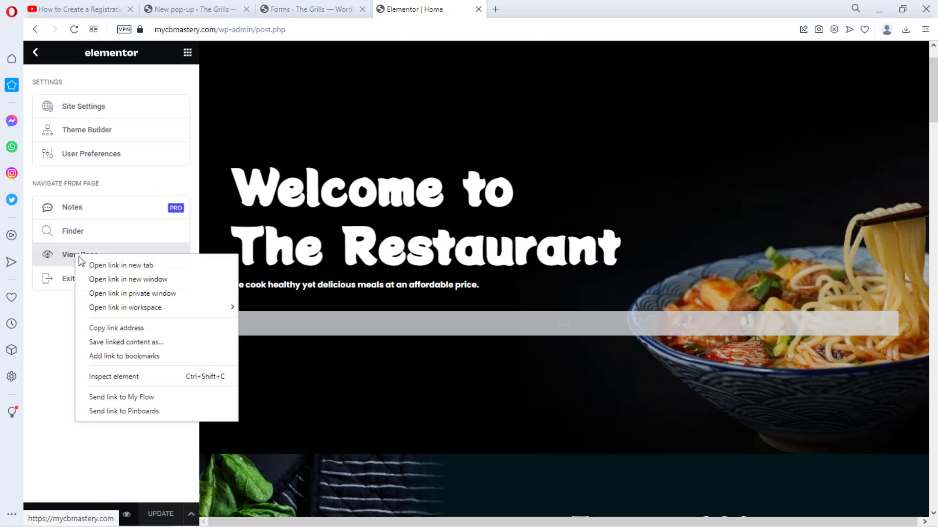
left_click(122, 293)
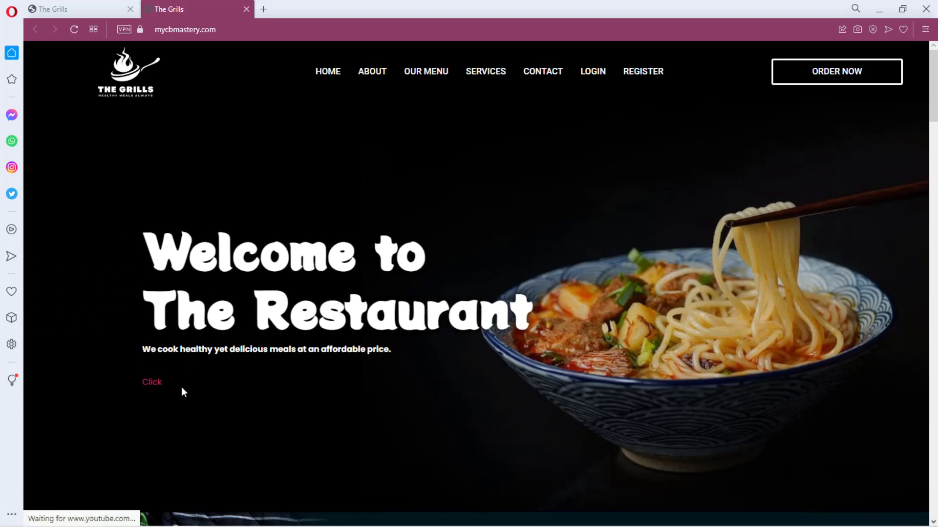
left_click(150, 386)
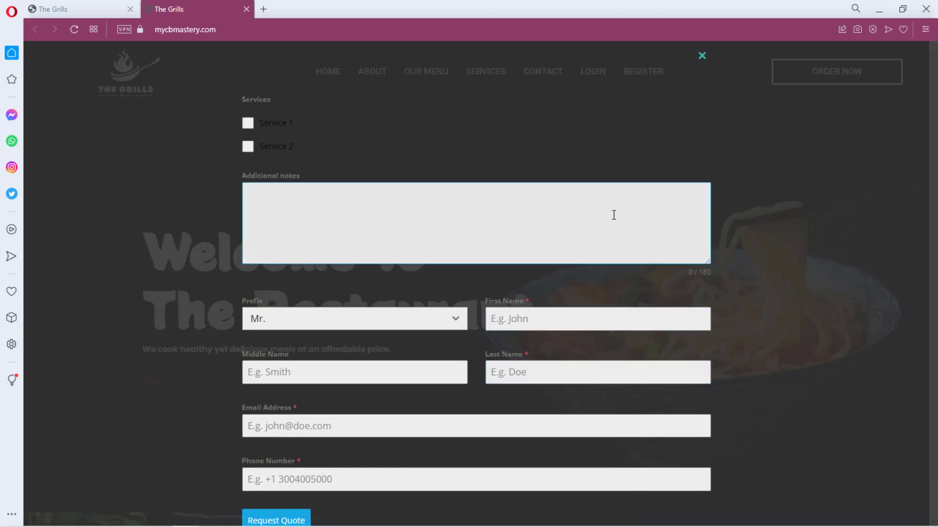
left_click(701, 57)
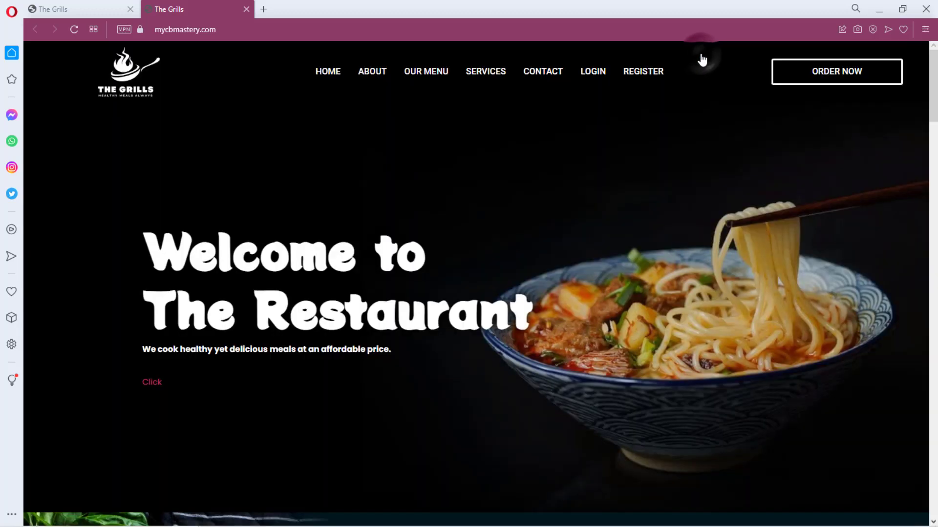
left_click(153, 383)
left_click(126, 9)
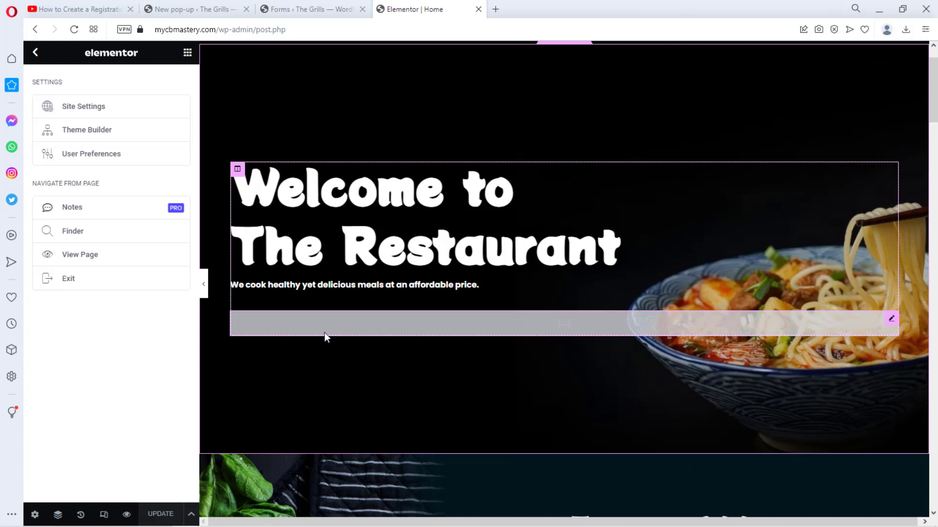
Step: Change the link text in the home page's Hustle shortcode to Get A Quote in Elementor and update the page
left_click(303, 321)
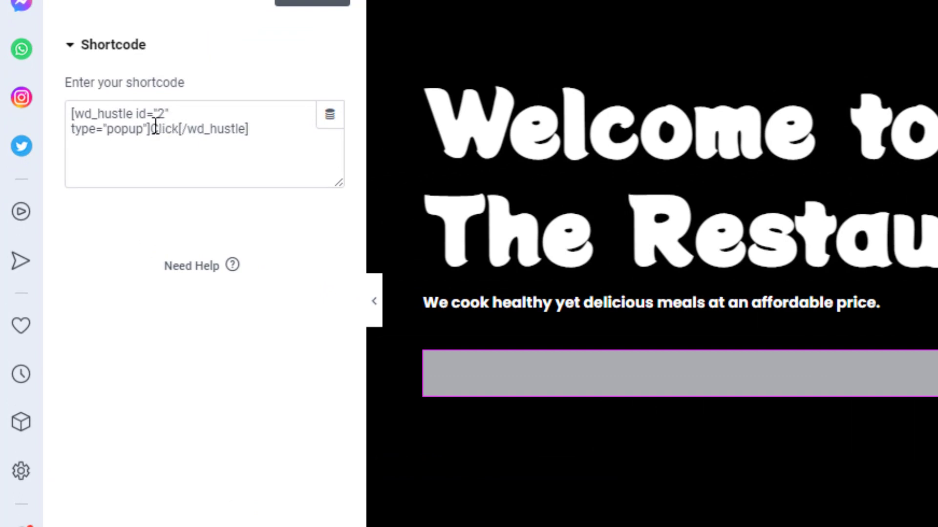
left_click(178, 128)
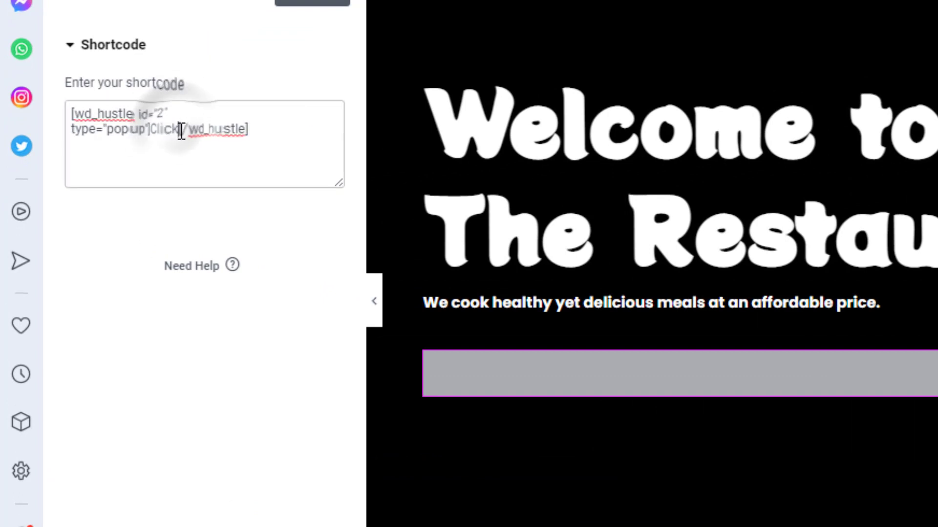
left_click(159, 122)
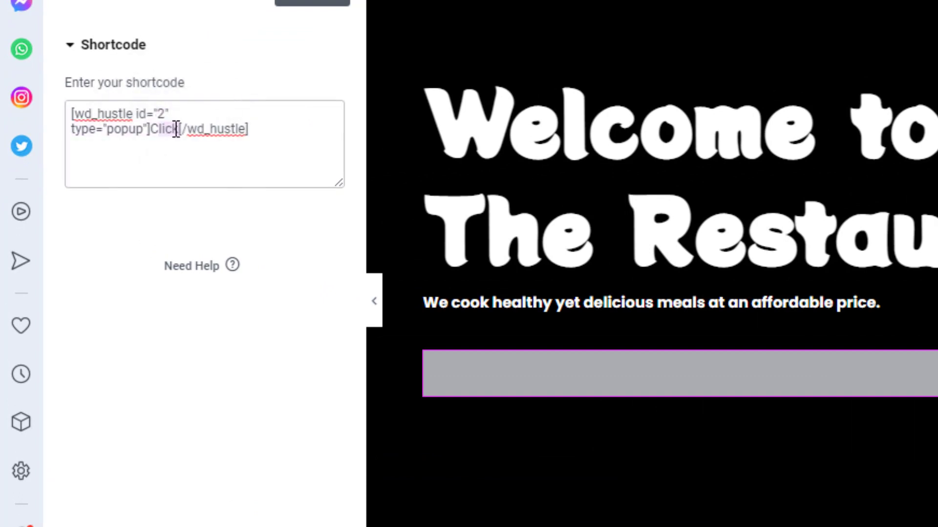
left_click(178, 129)
left_click(184, 132)
double_click(186, 130)
type("Get")
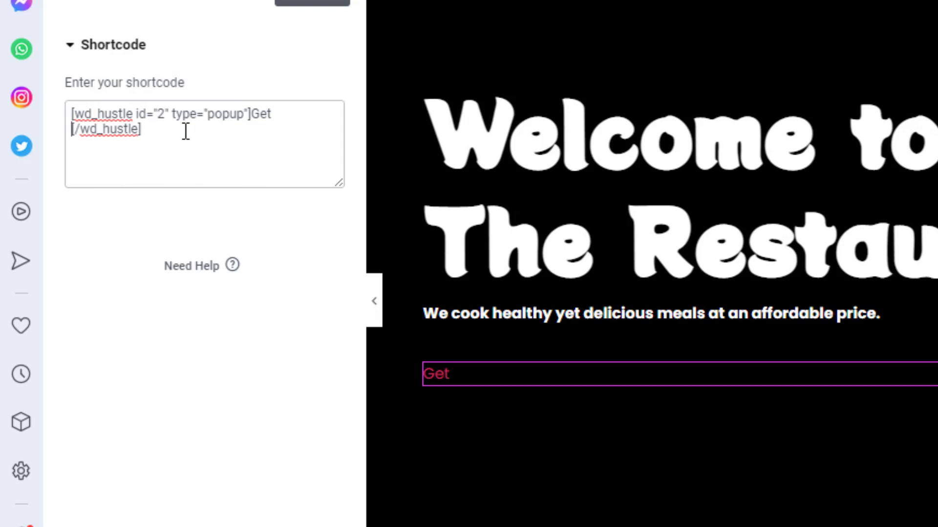
type(" A Quo")
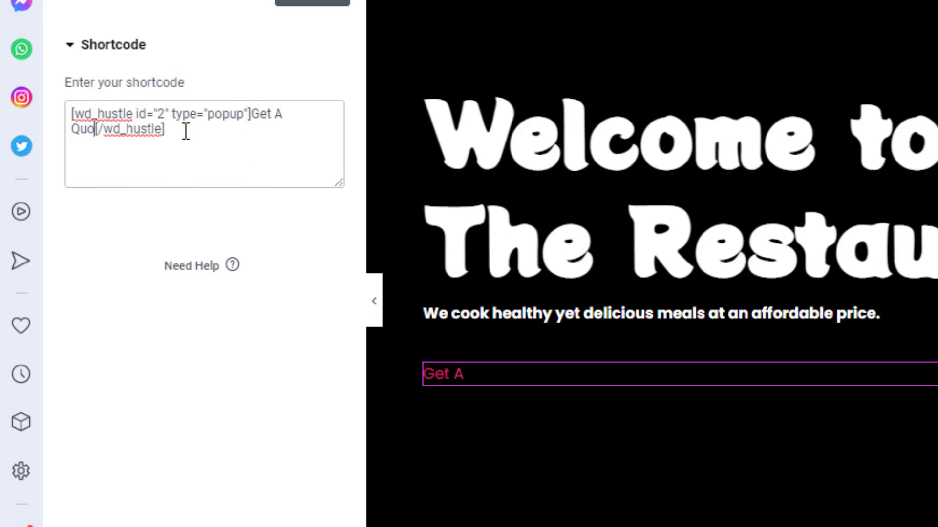
type("te")
left_click(84, 265)
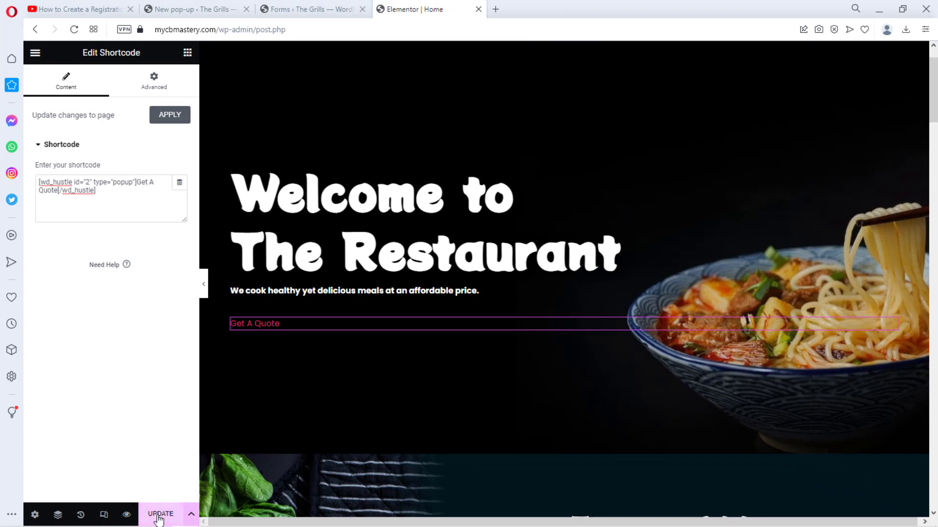
left_click(159, 517)
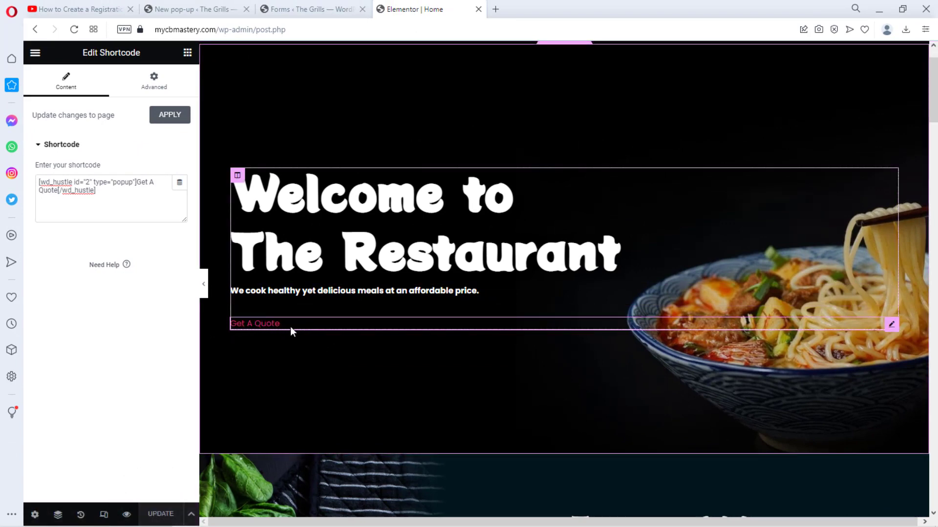
Step: Set the pop-up container's Overlay Mask color to #ffffff in the Hustle pop-up's appearance settings
left_click(186, 9)
left_click(167, 146)
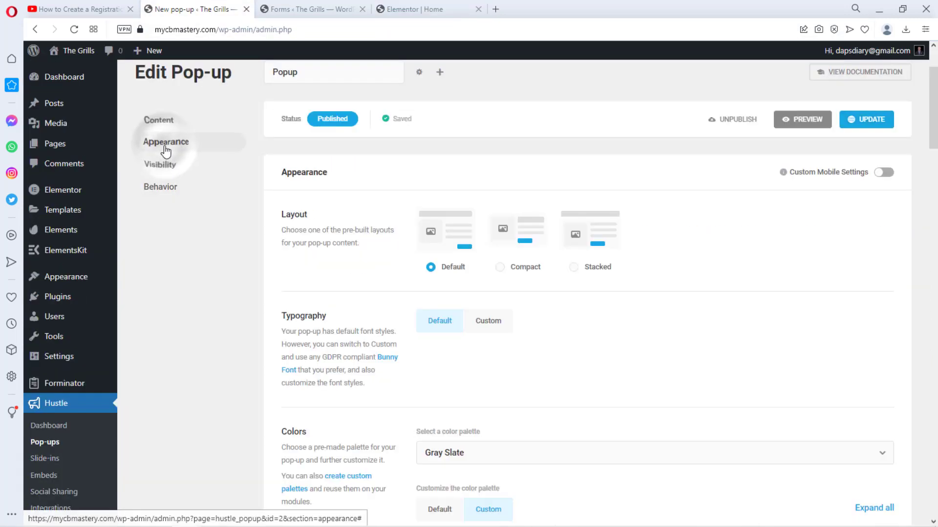
scroll(656, 366, "down", 4)
left_click(459, 315)
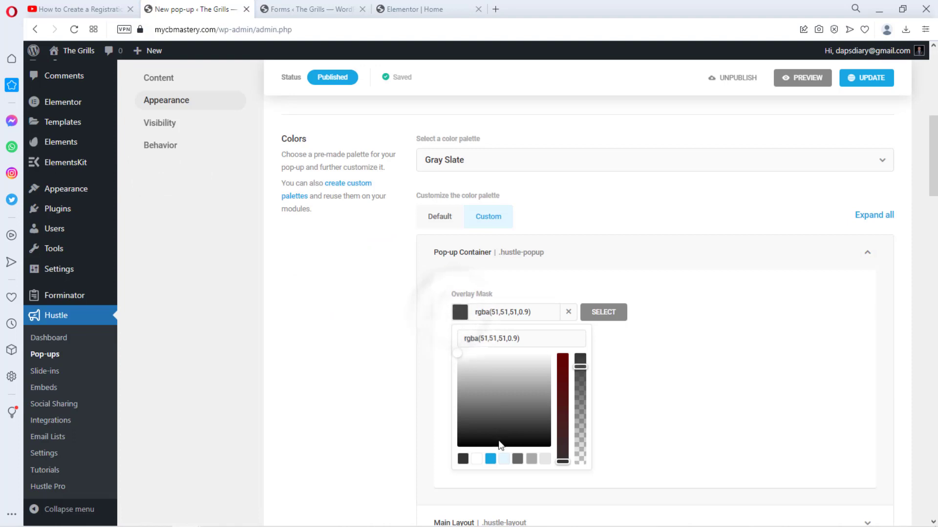
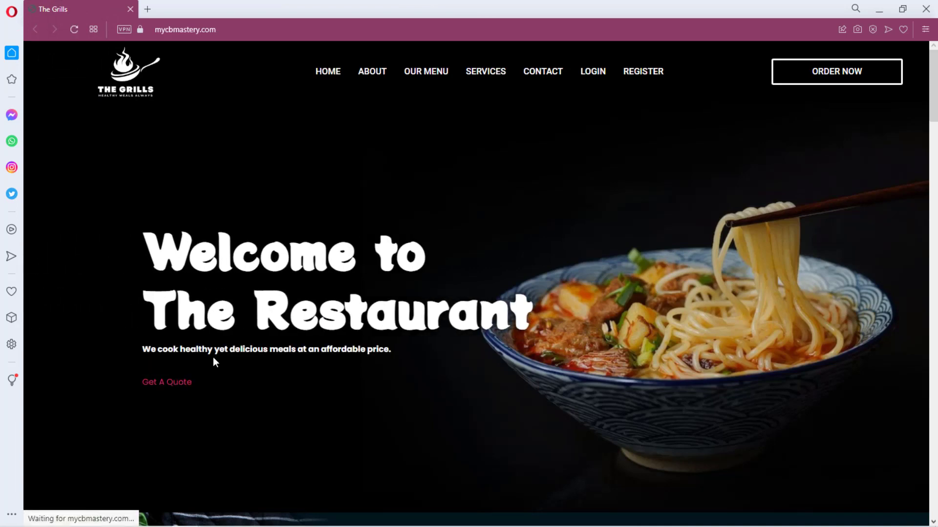
Step: Test the Get A Quote link's pop-up on the live home page, close it and return to the pop-up editor
left_click(161, 384)
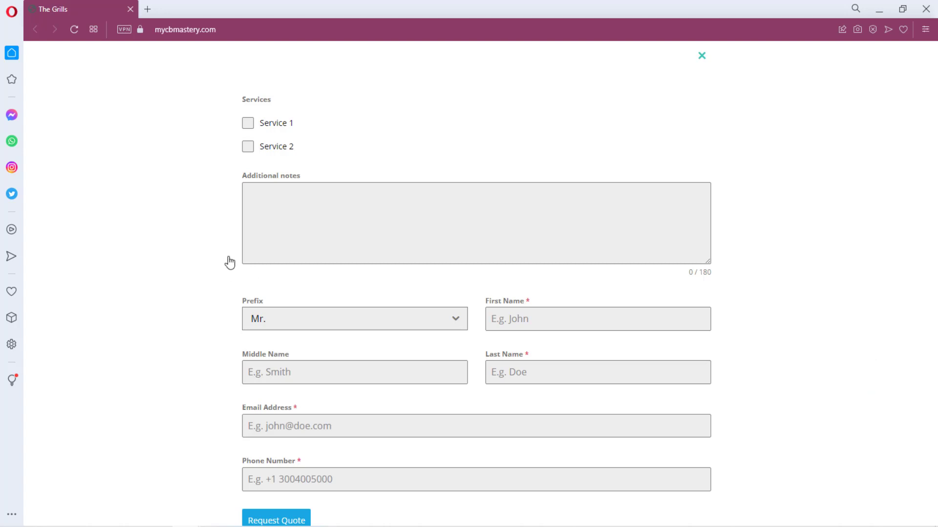
left_click(702, 58)
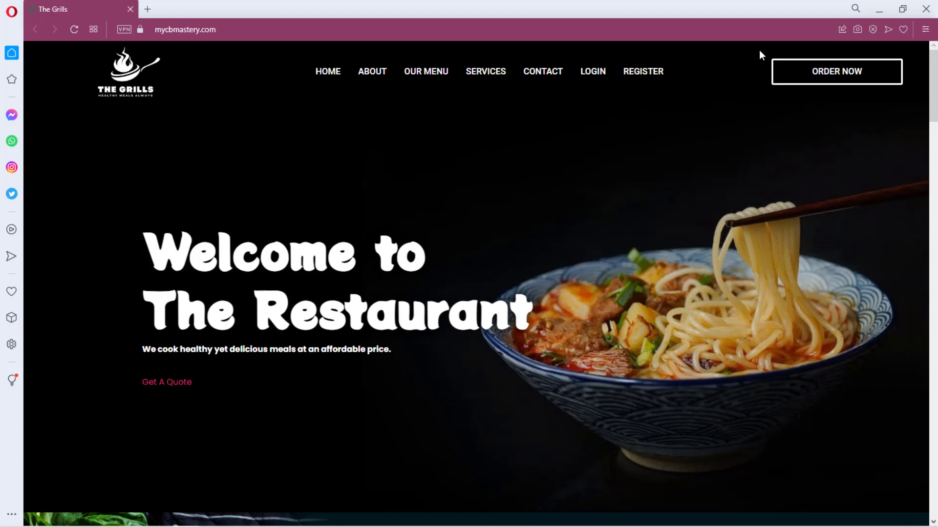
left_click(878, 11)
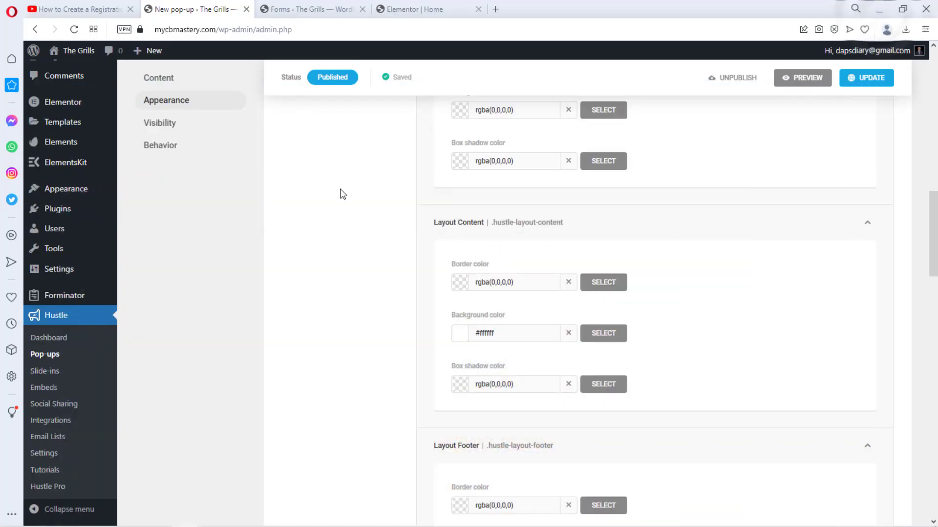
Step: Make the pop-up container's Overlay Mask fully transparent at rgba(255, 255, 255, 0) and update the pop-up
scroll(667, 279, "up", 7)
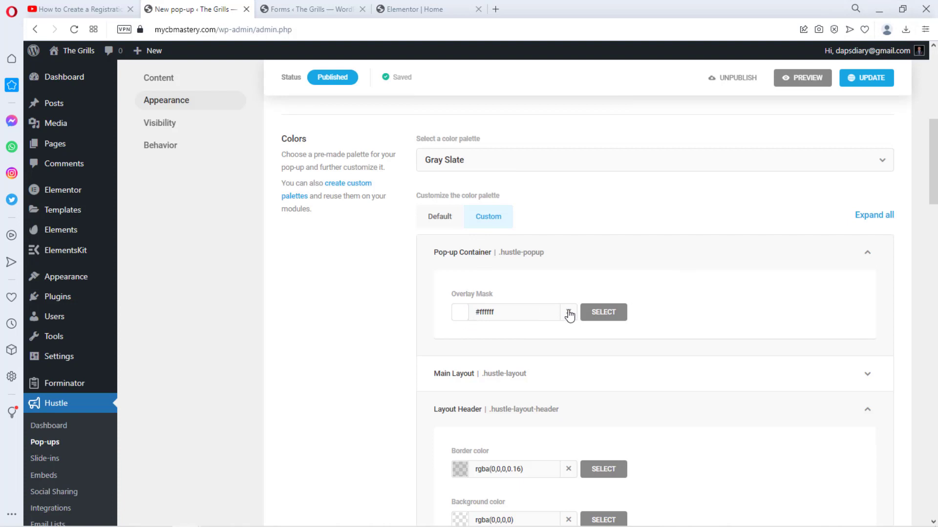
left_click(602, 313)
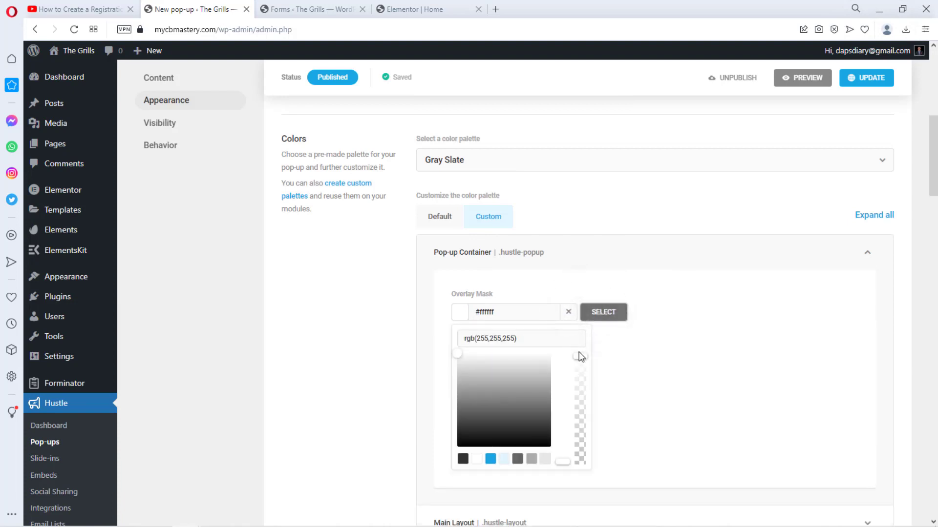
left_click_drag(579, 356, 594, 496)
left_click(595, 502)
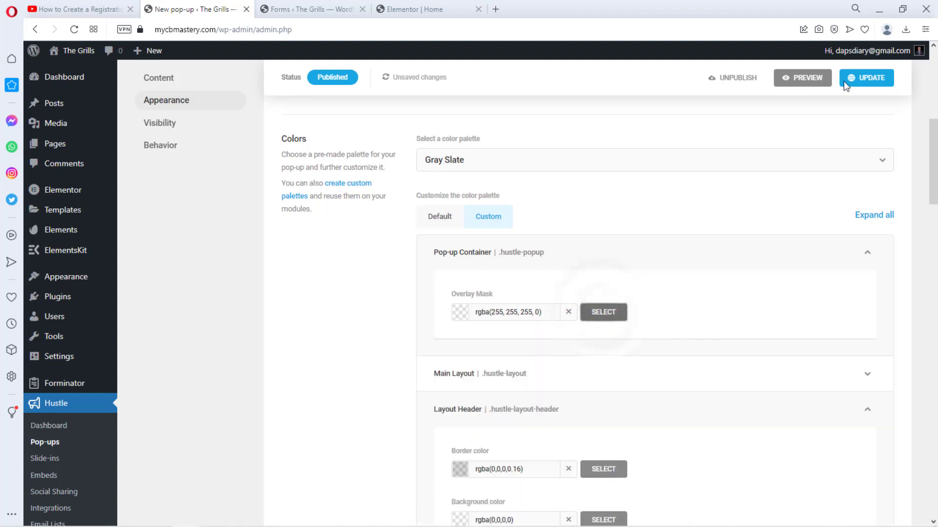
left_click(863, 77)
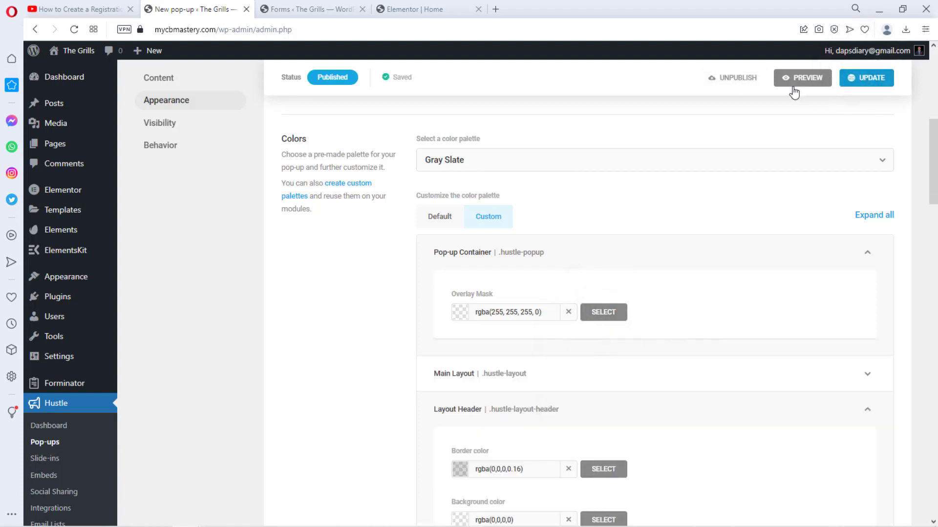
Step: Reload the live home page, check the Get A Quote pop-up over the page, close it and return to the pop-up editor
left_click(792, 82)
left_click(74, 31)
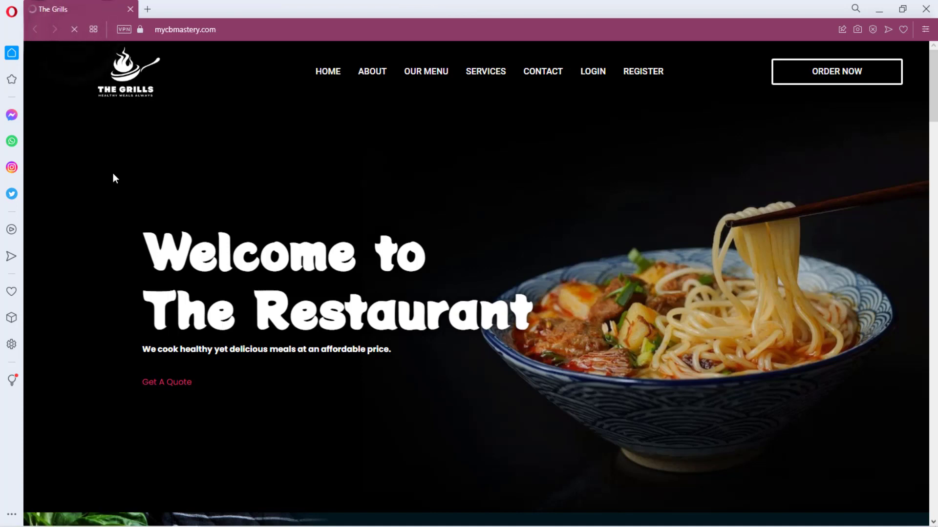
left_click(169, 384)
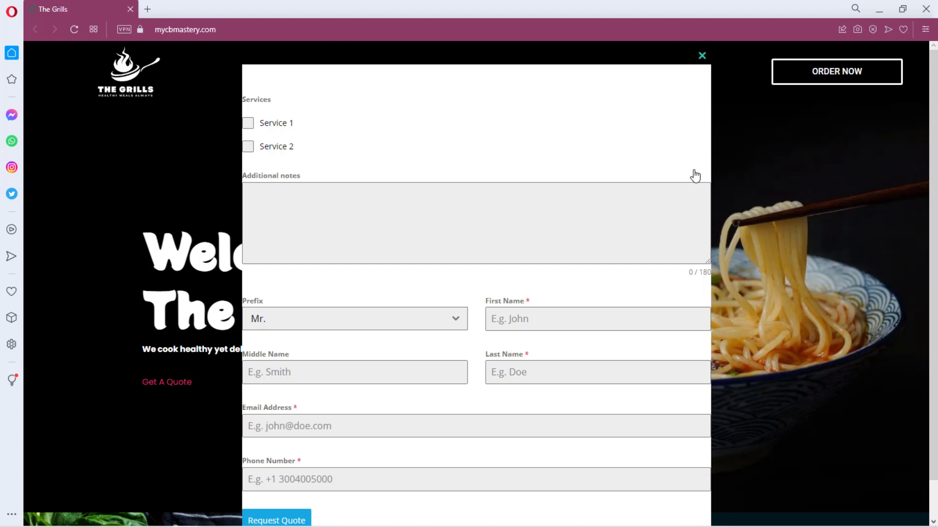
left_click(702, 56)
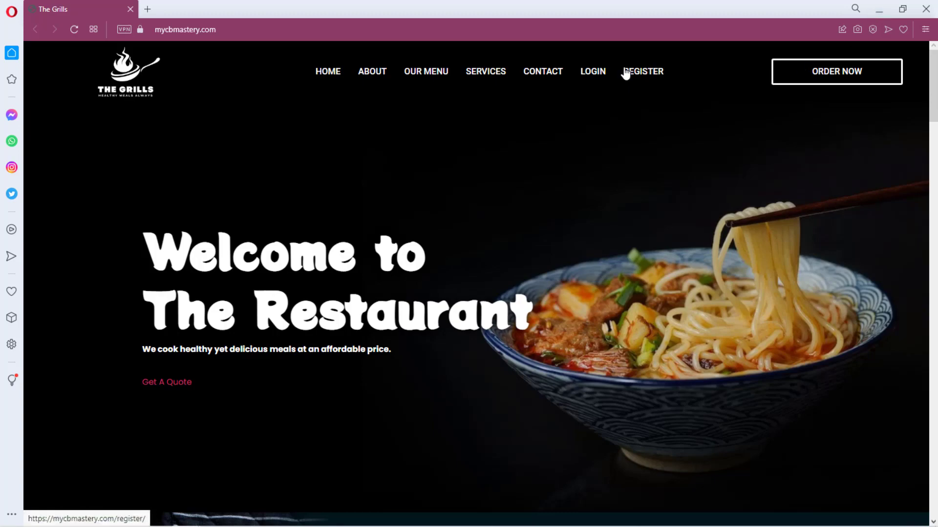
scroll(665, 155, "down", 5)
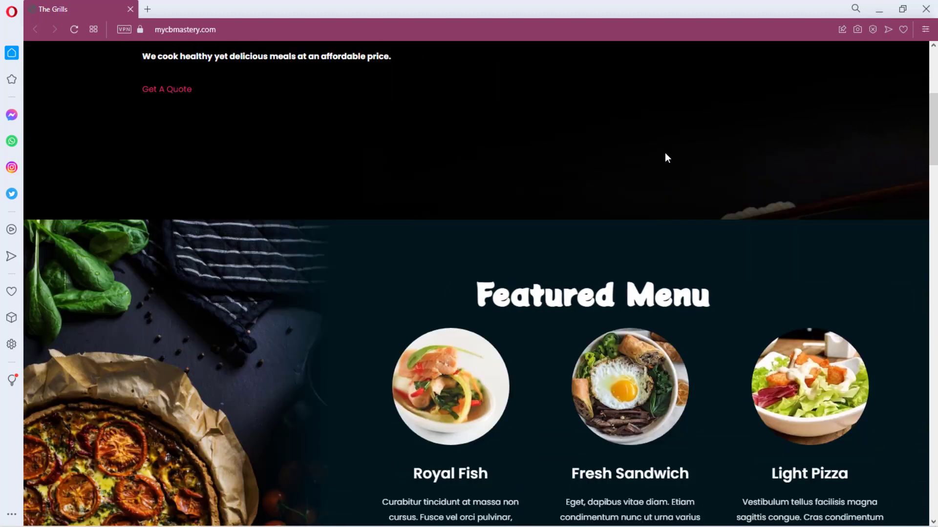
scroll(664, 152, "up", 3)
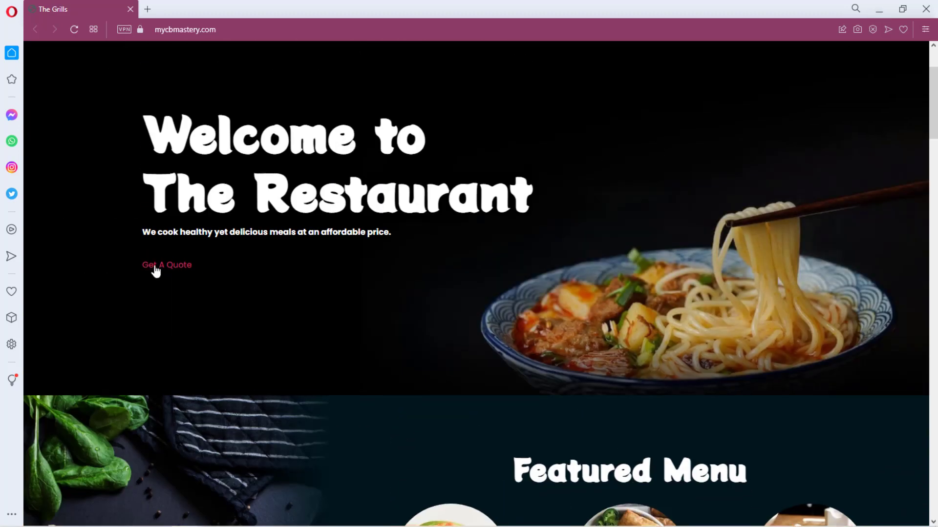
scroll(765, 237, "up", 2)
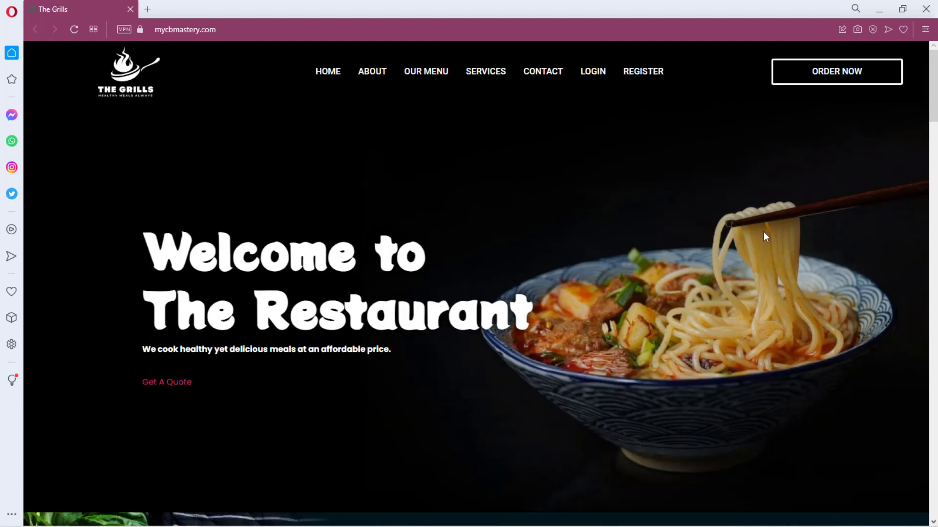
left_click(878, 13)
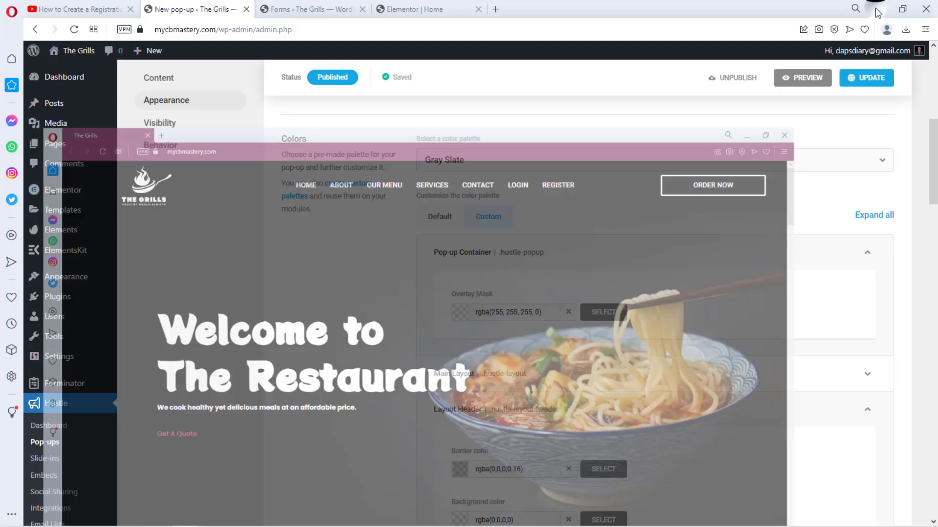
Step: Change the pop-up container's Overlay Mask back to solid white #ffffff and update the pop-up
scroll(325, 291, "up", 4)
scroll(328, 293, "down", 3)
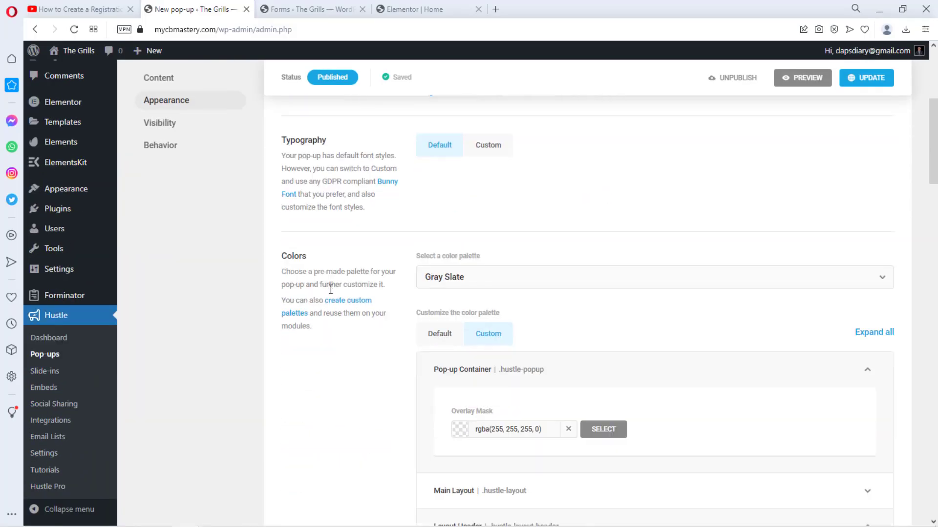
scroll(679, 325, "down", 3)
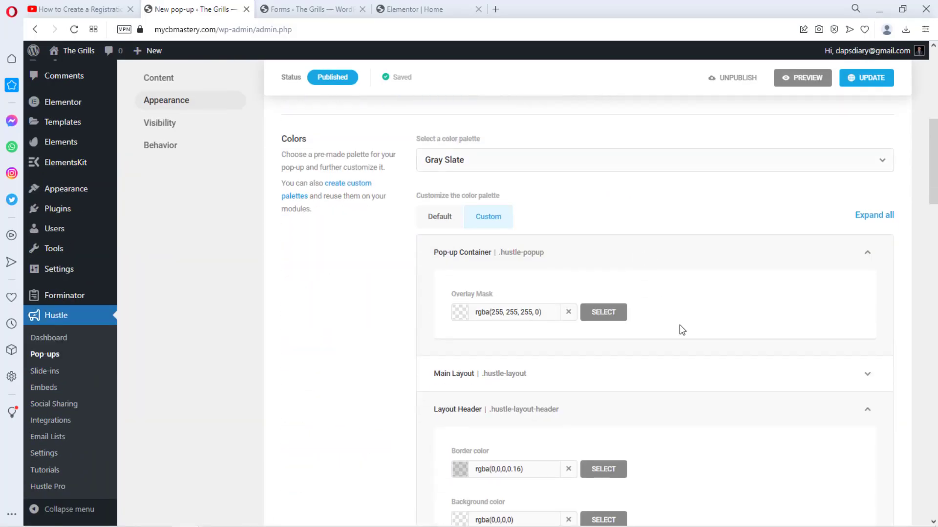
left_click(458, 312)
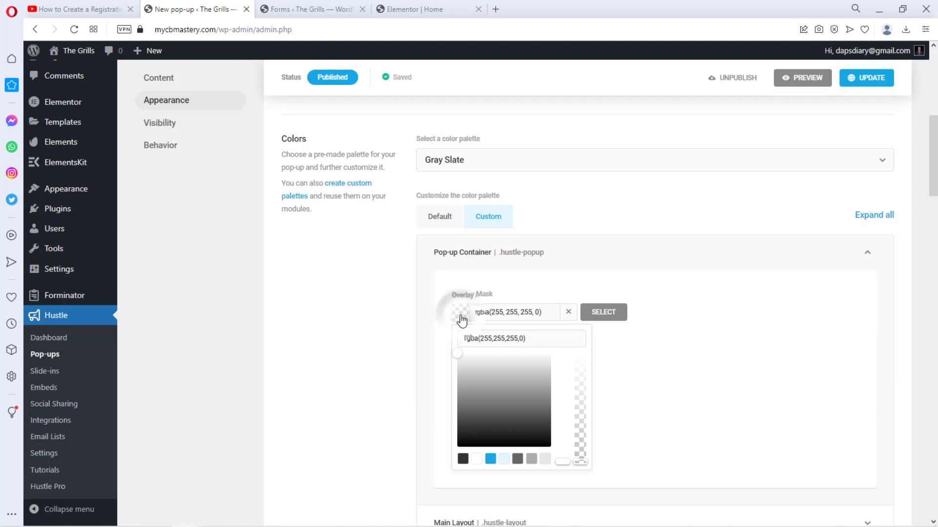
left_click(476, 459)
left_click(843, 87)
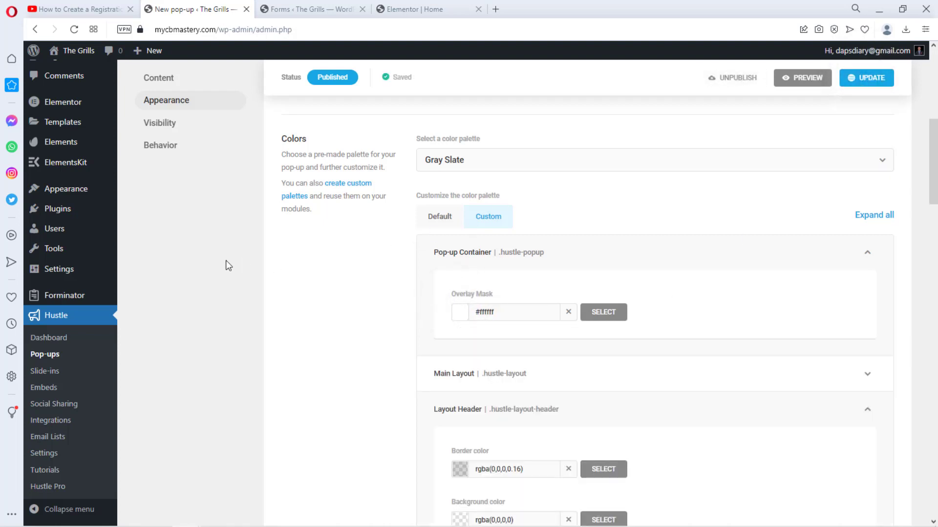
Step: Add a custom link with the URL # and the link text Log In to the Main Menu
mouse_move(75, 198)
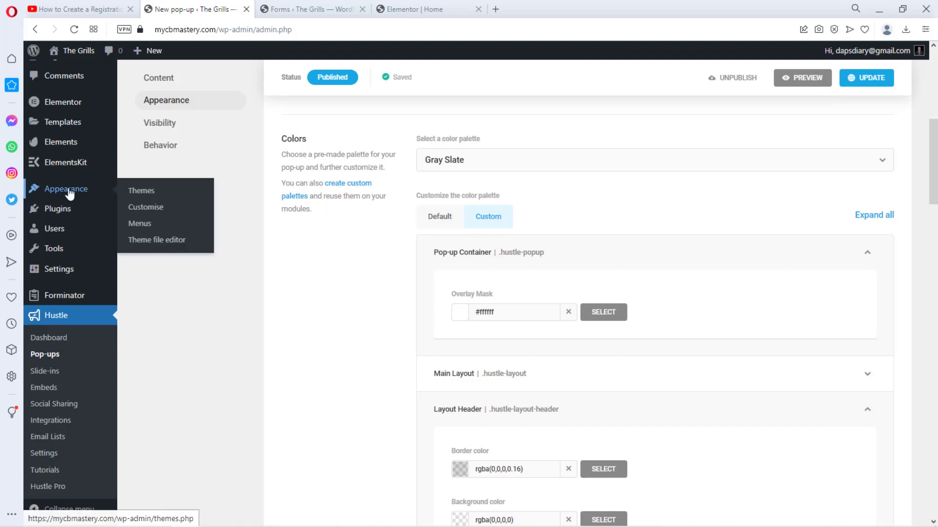
left_click(145, 228)
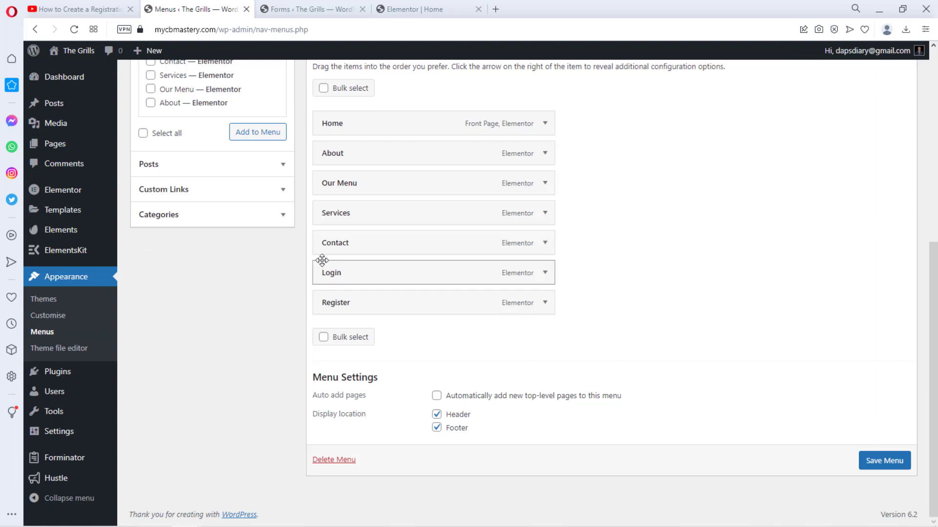
left_click(281, 191)
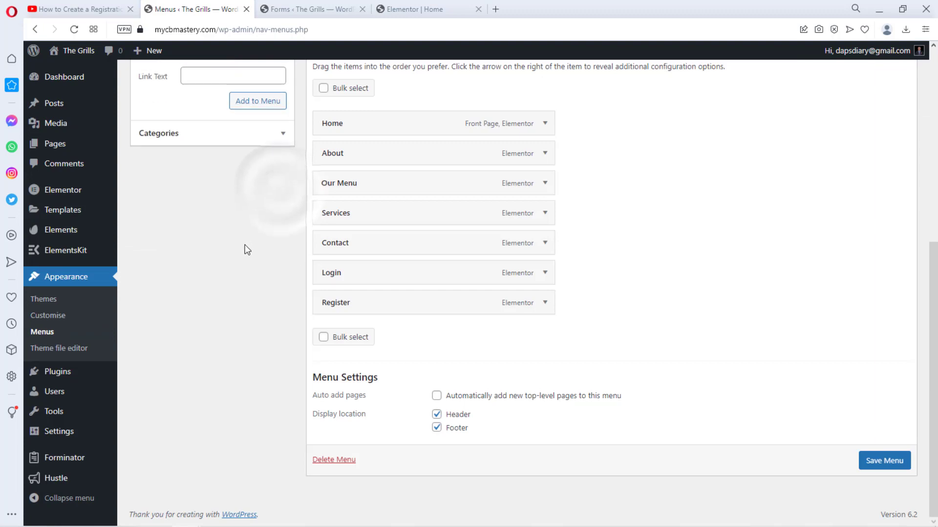
scroll(245, 250, "up", 3)
left_click(210, 226)
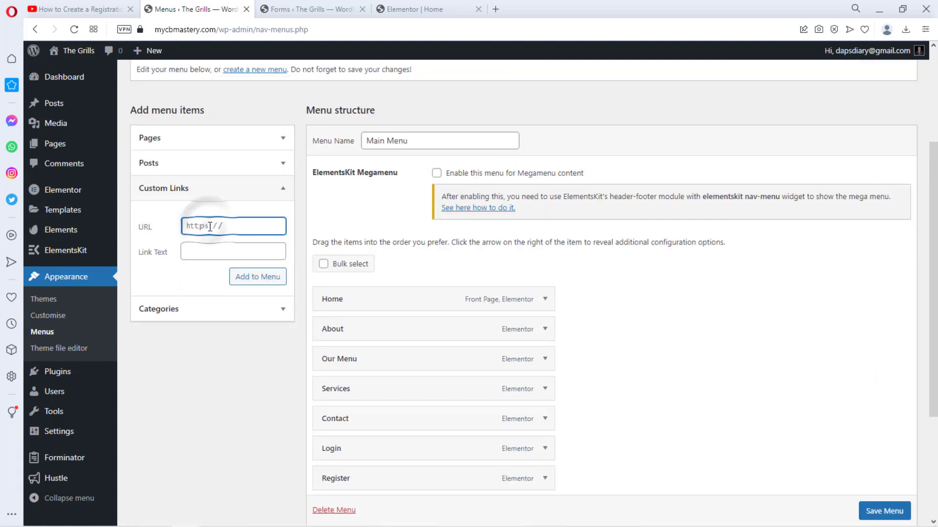
type("#")
left_click(193, 247)
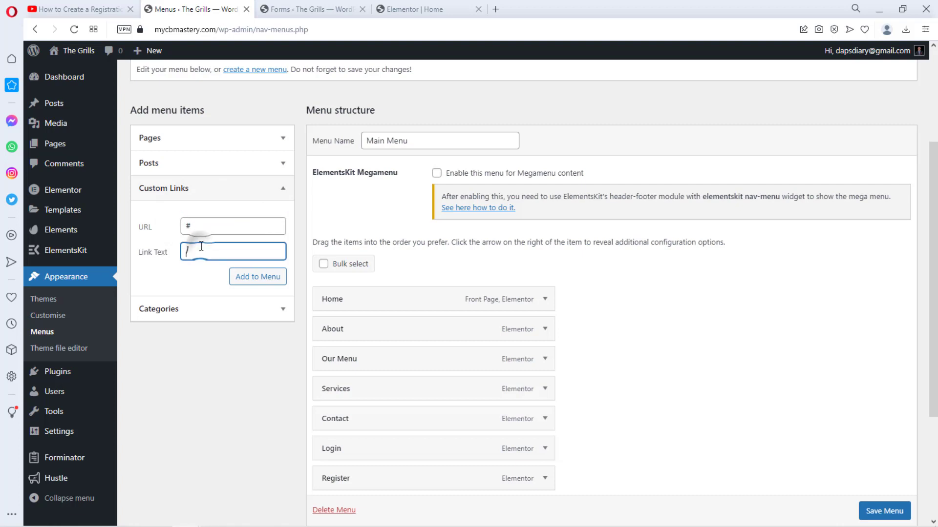
type("Log In")
left_click(238, 277)
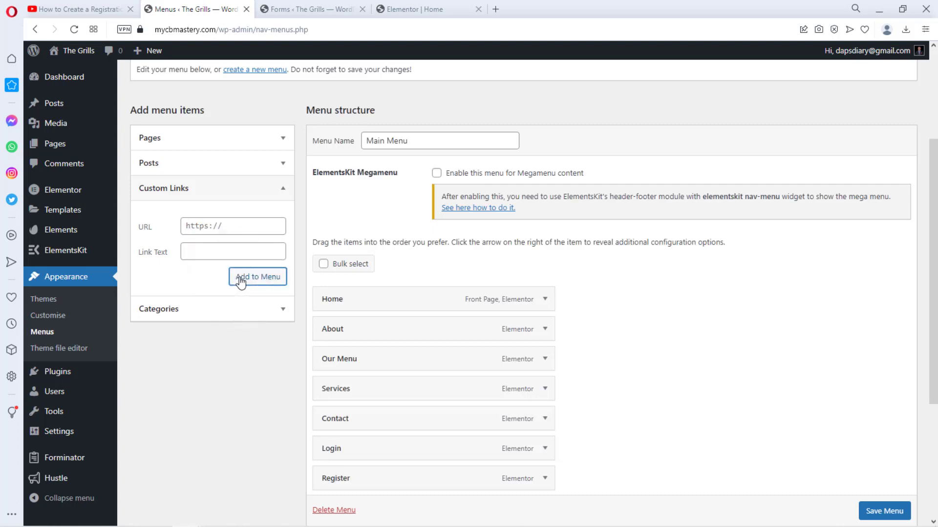
scroll(618, 356, "down", 4)
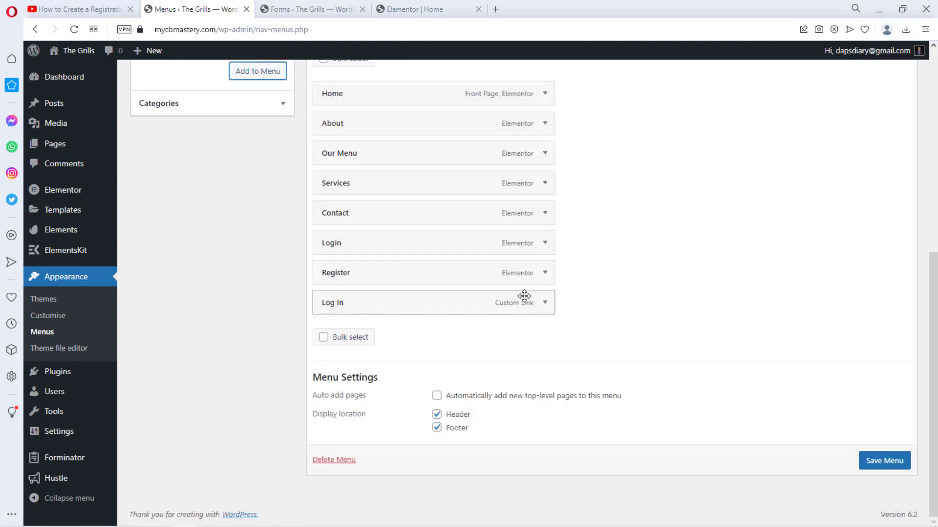
Step: In the browser tab holding the Forminator form, open the Hustle pop-up named Popup for editing and expand its Click trigger settings
left_click(299, 9)
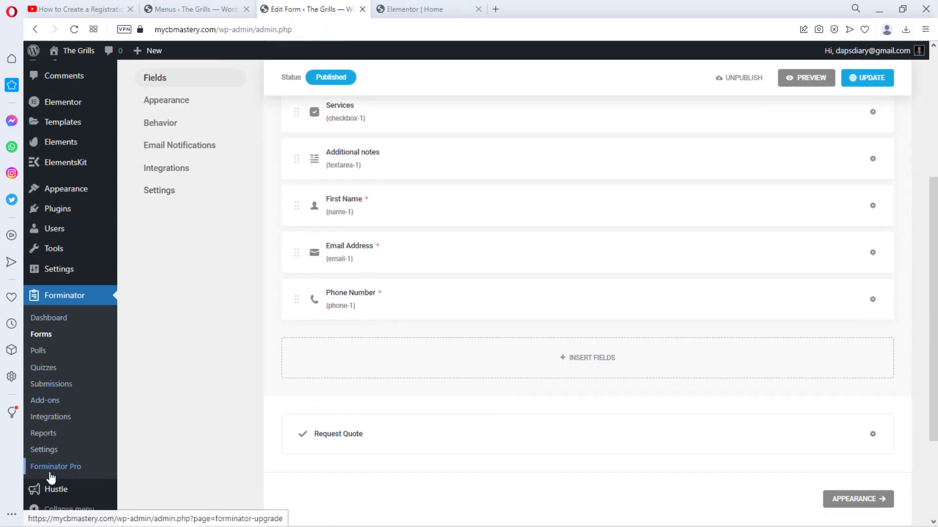
mouse_move(55, 493)
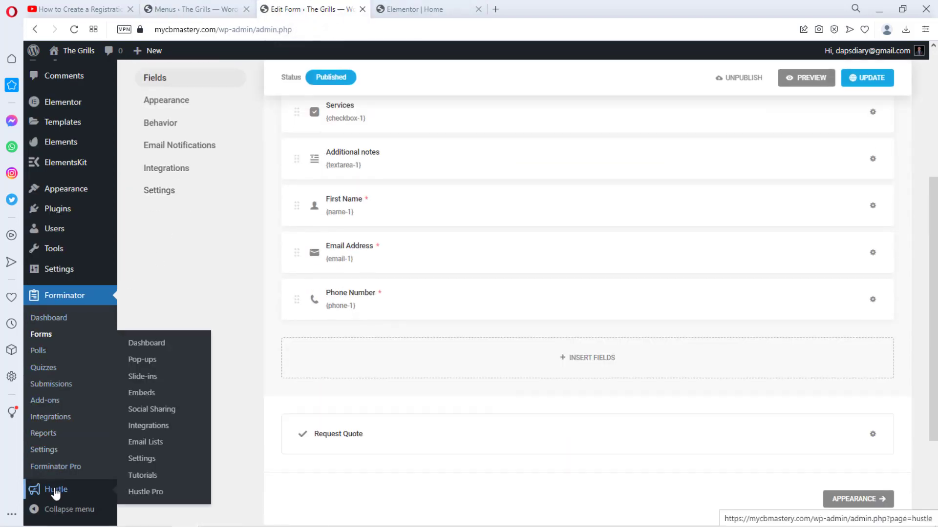
left_click(134, 358)
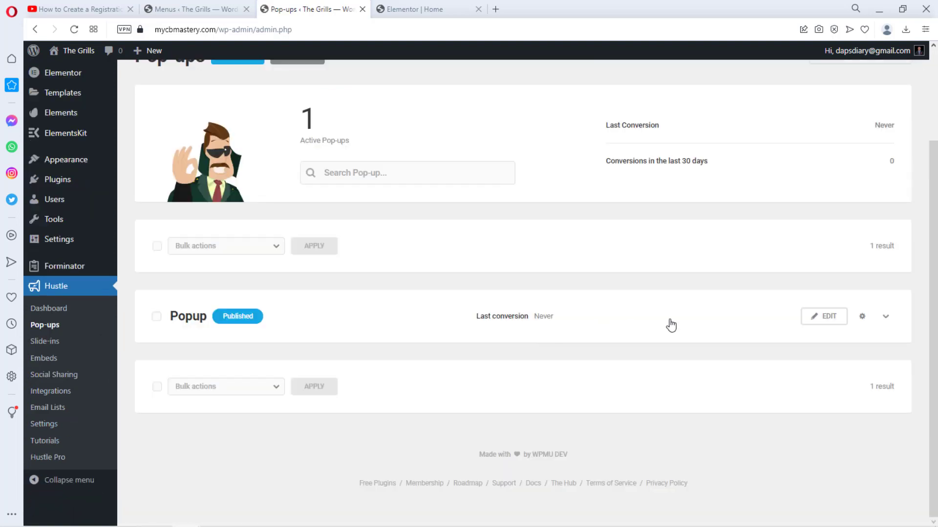
left_click(838, 319)
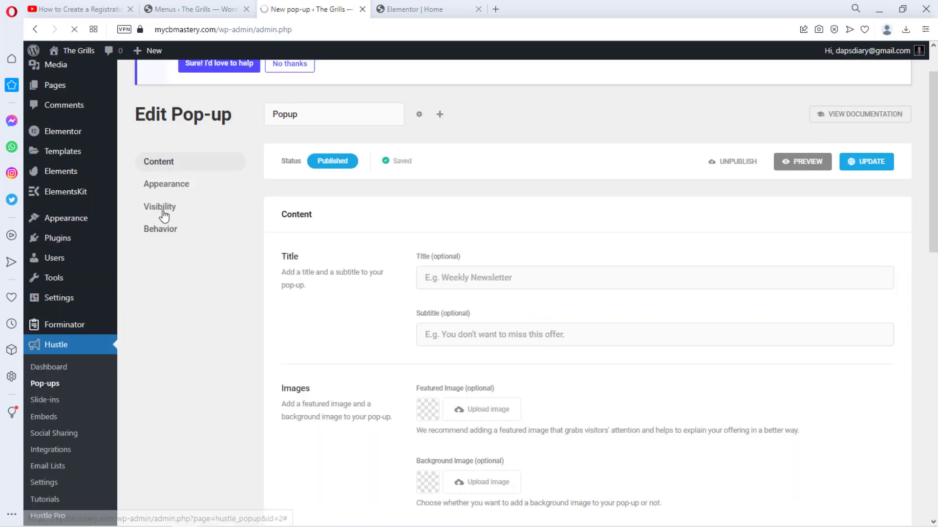
left_click(162, 229)
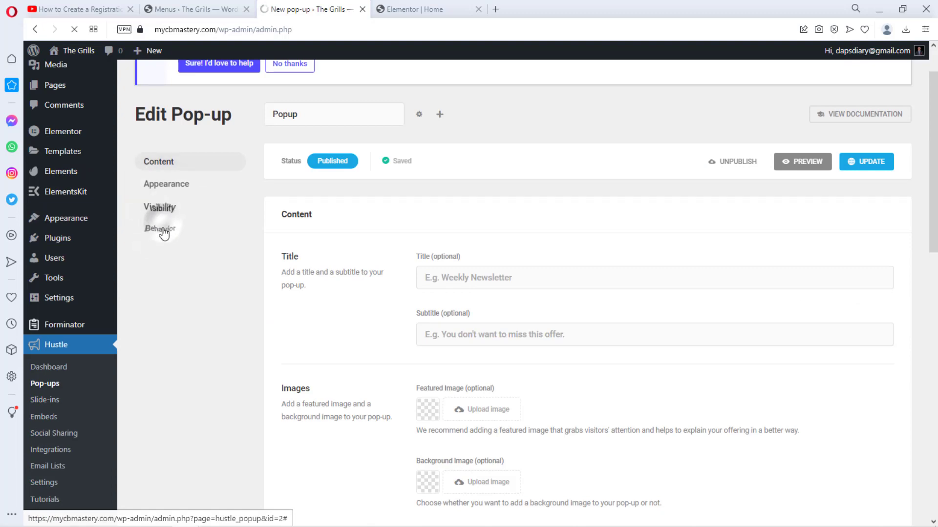
left_click(866, 225)
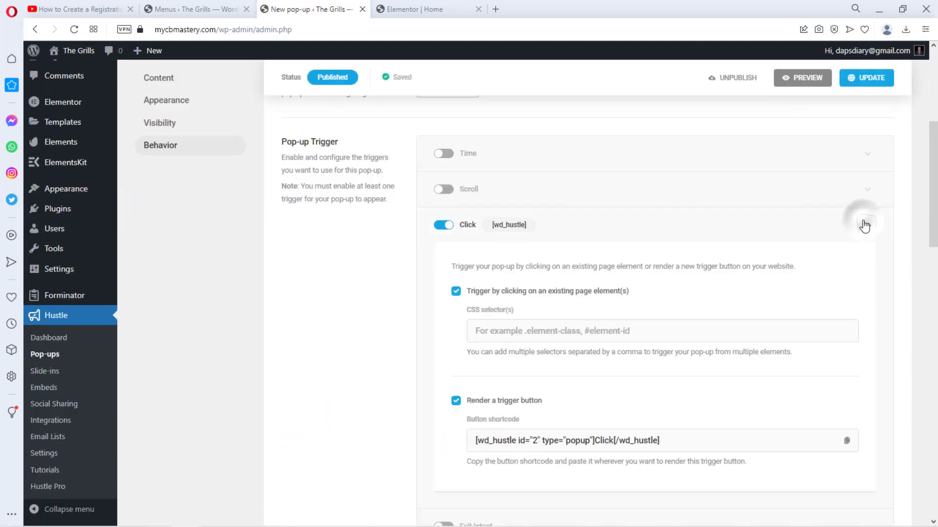
scroll(862, 230, "down", 3)
scroll(859, 233, "up", 1)
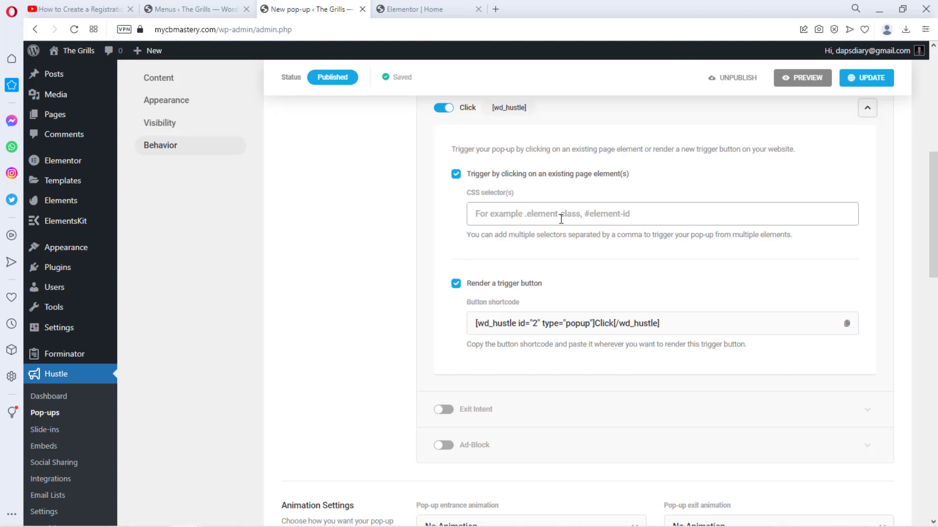
Step: Leave the Elementor editor of the Home page and open the live home page in that browser tab
left_click(413, 10)
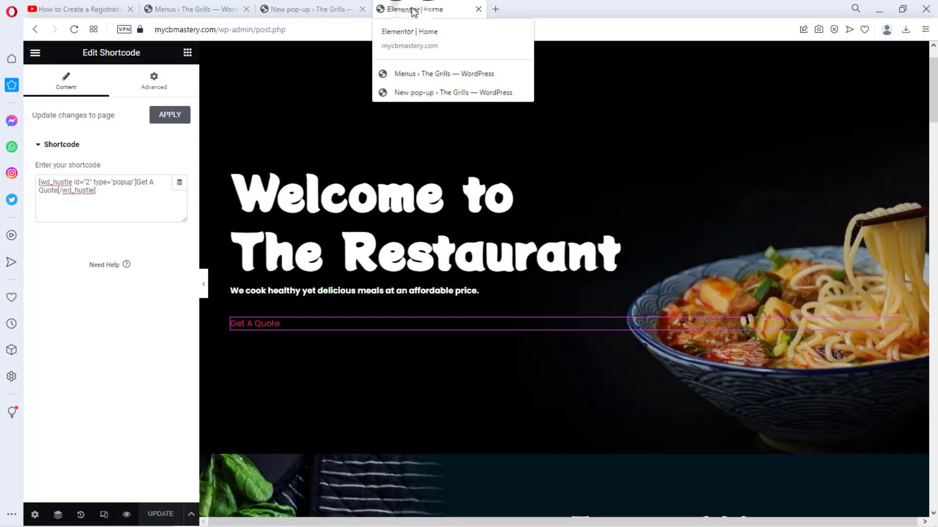
left_click(35, 53)
left_click(73, 262)
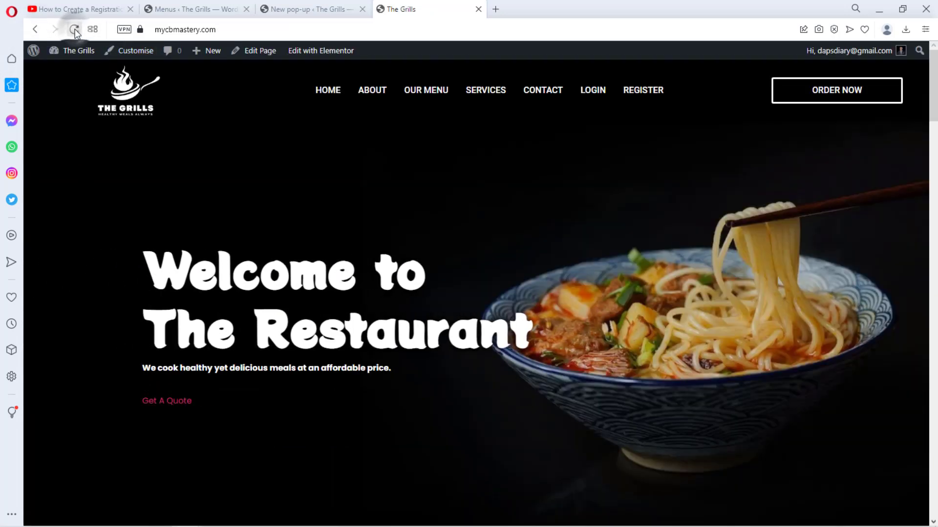
Step: Save the Main Menu with the added custom link and reload the live home page
left_click(198, 8)
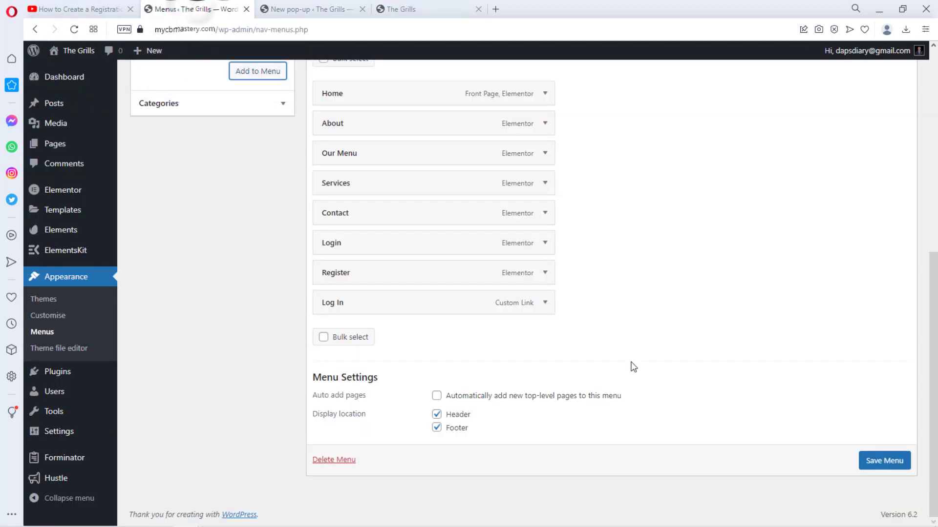
left_click(888, 462)
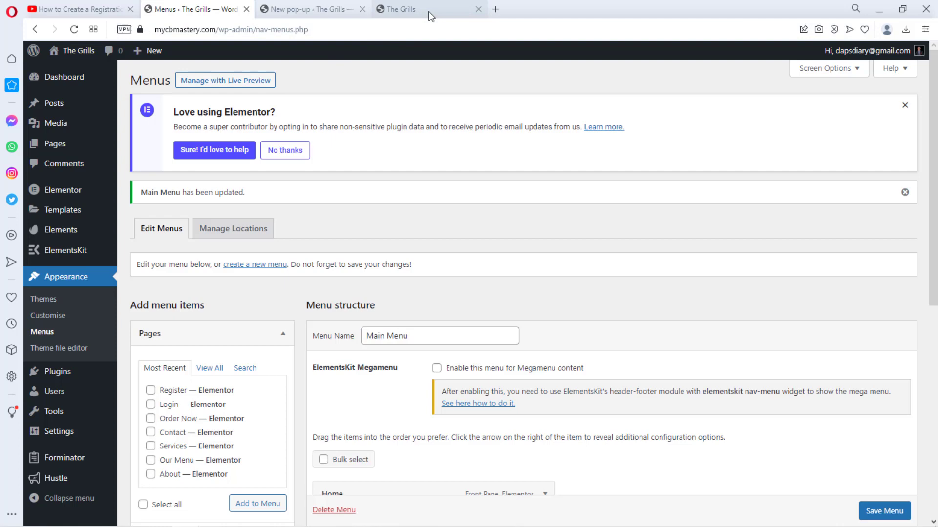
left_click(414, 10)
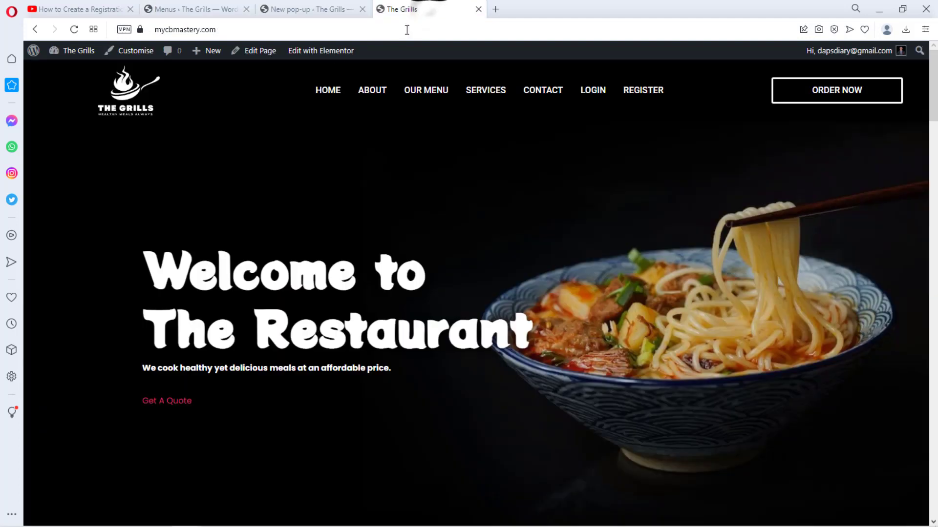
left_click(74, 29)
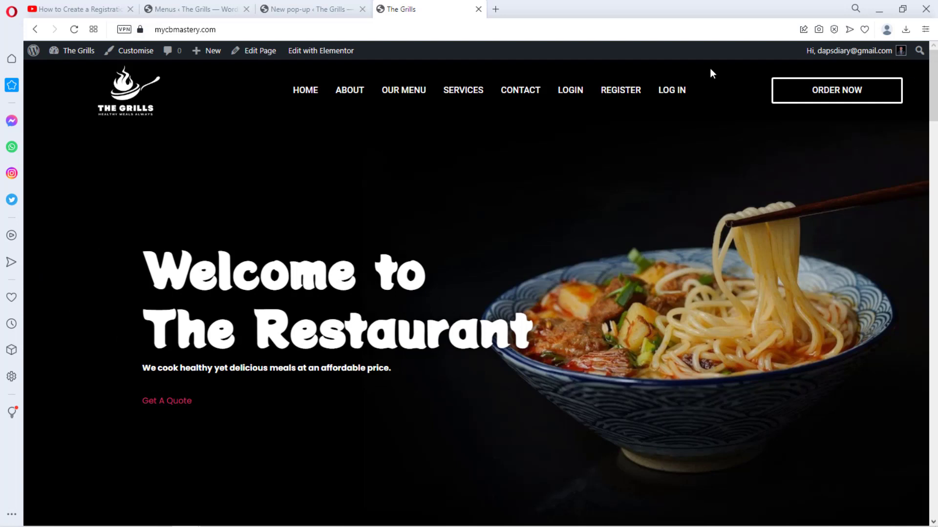
Step: Inspect the Log In link in the site's header menu and copy the link element's CSS selector
right_click(666, 90)
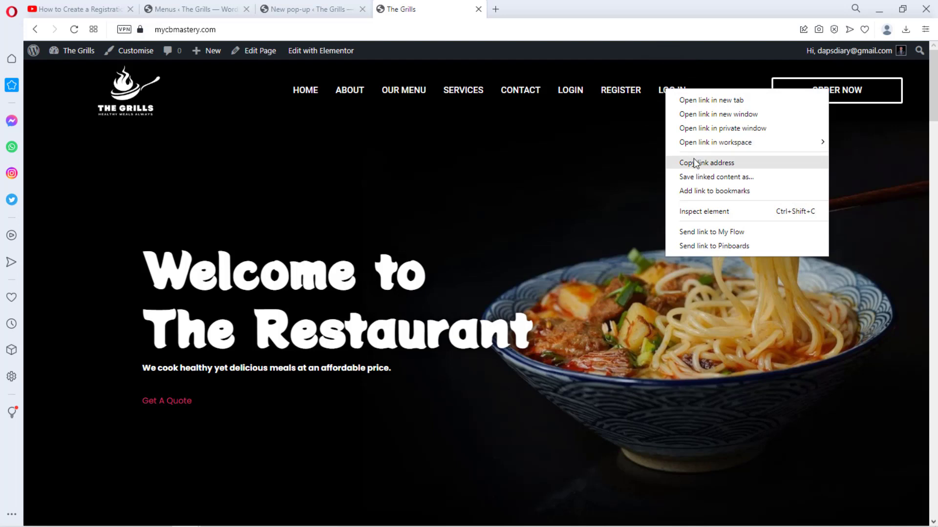
left_click(709, 210)
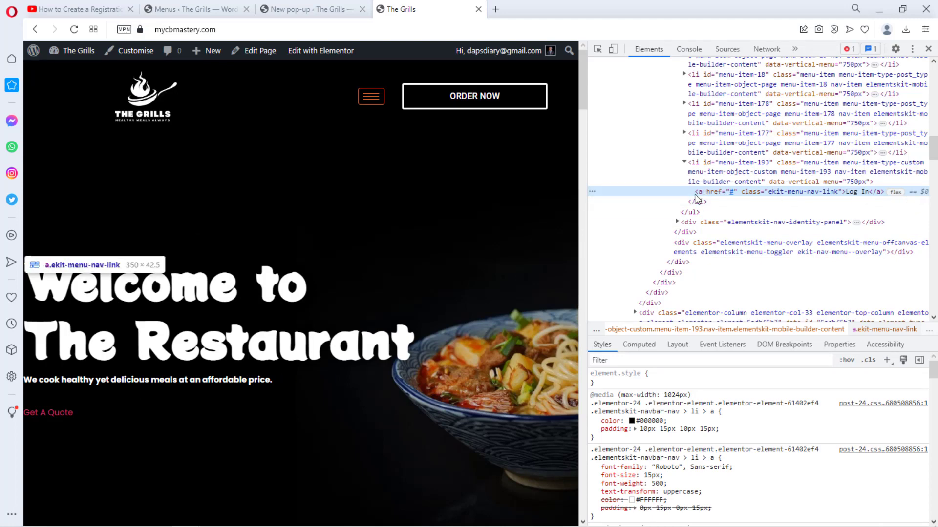
right_click(591, 192)
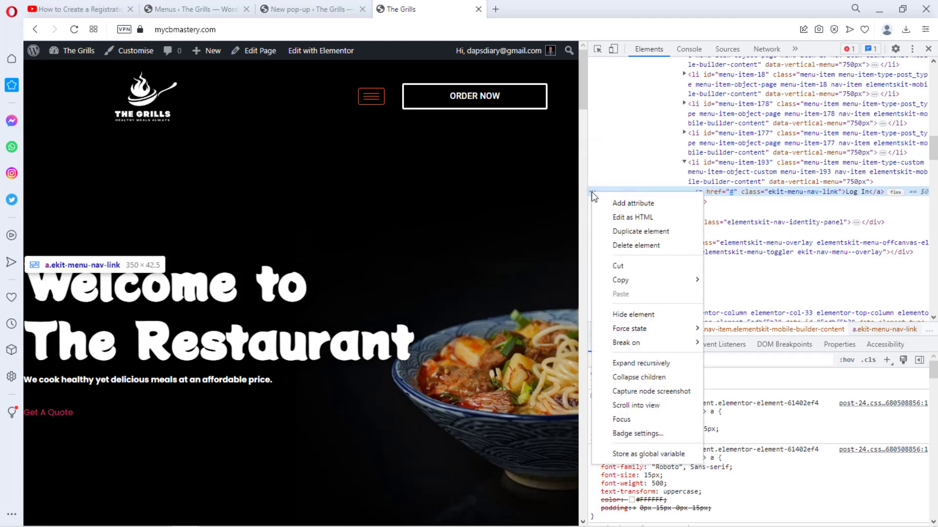
mouse_move(632, 279)
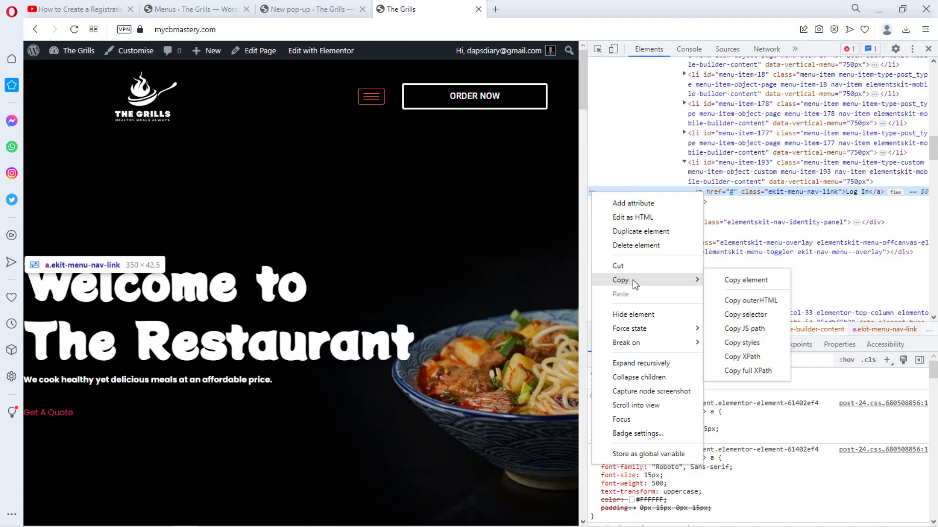
left_click(741, 315)
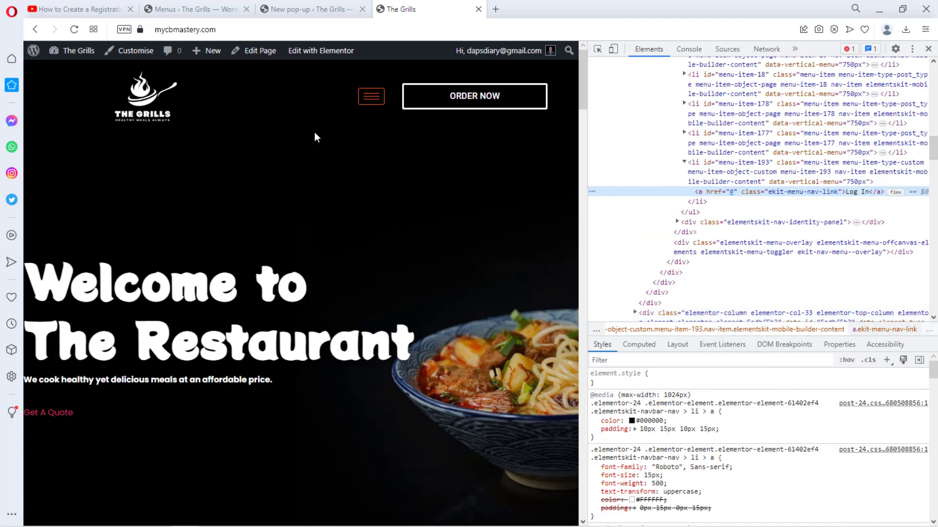
Step: Enter #menu-item-193 > a as the CSS selector of the pop-up's Click trigger and update the pop-up
left_click(304, 11)
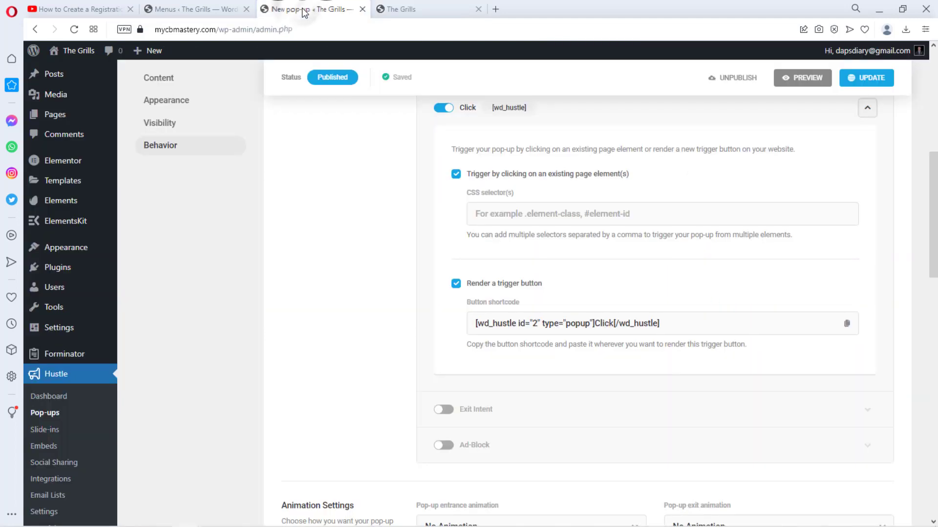
left_click(477, 214)
key("ctrl+v")
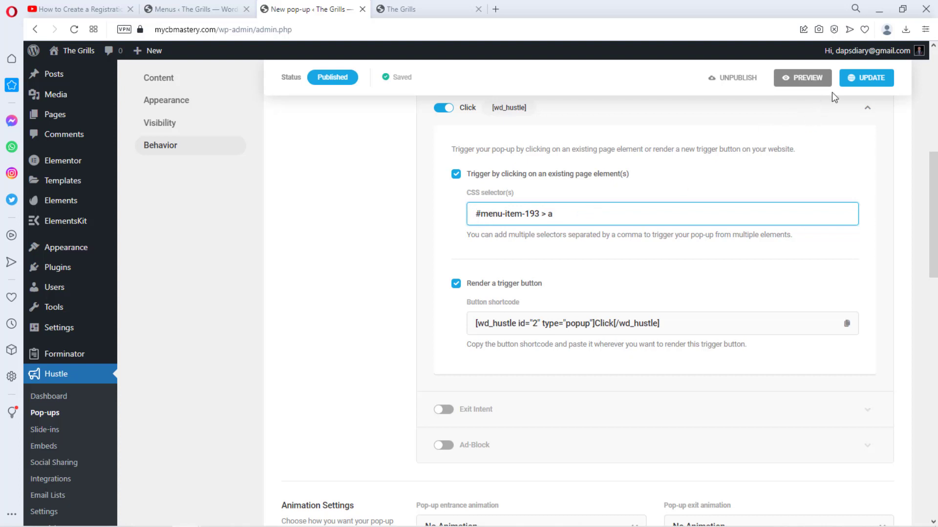
left_click(867, 81)
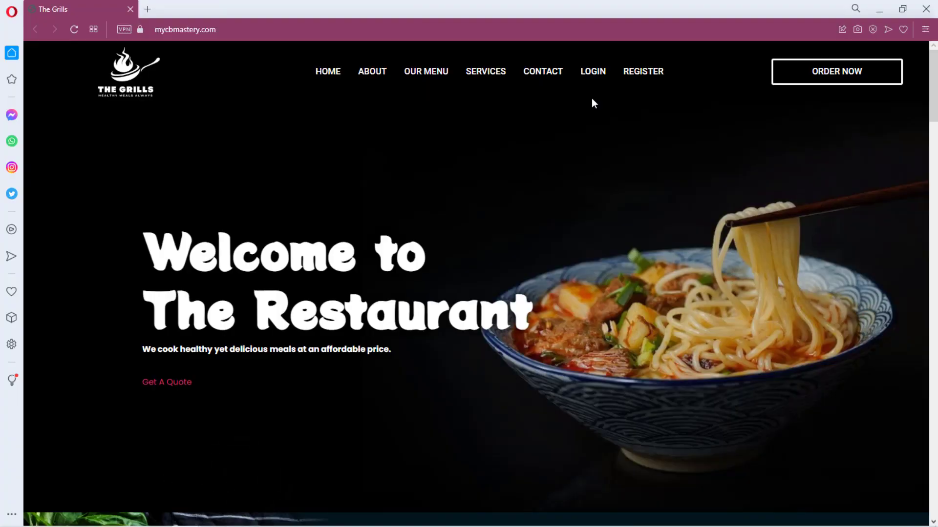
Step: Reload the home page in the separate browser window, test the Log In link's pop-up, close it, look down the page and return to the pop-up editor
left_click(75, 30)
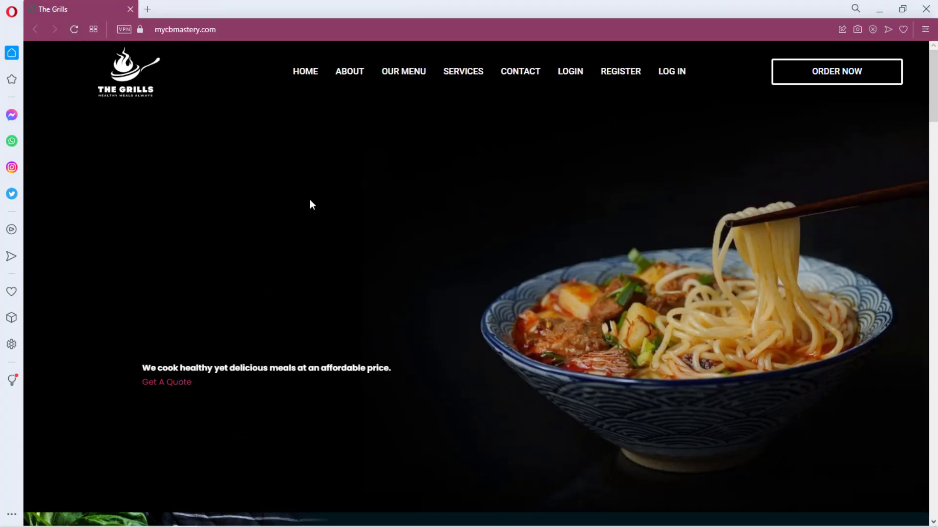
left_click(675, 74)
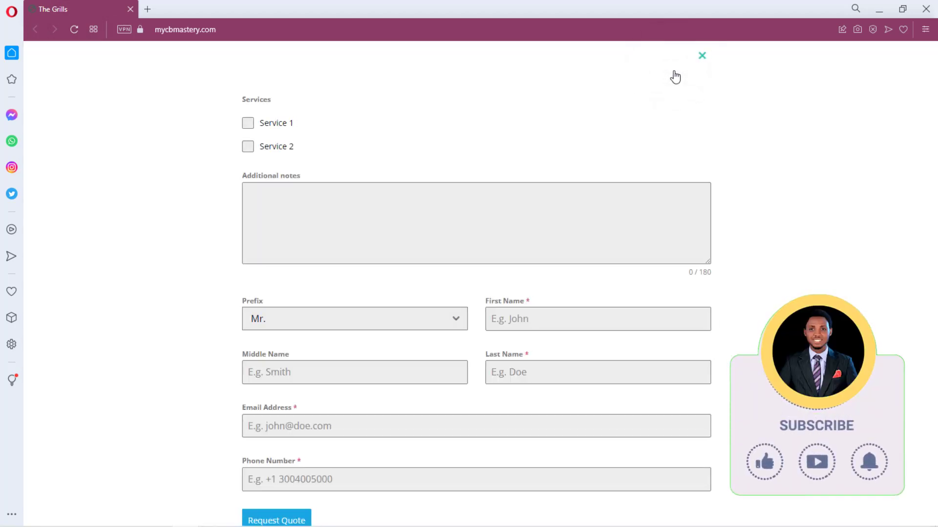
left_click(702, 56)
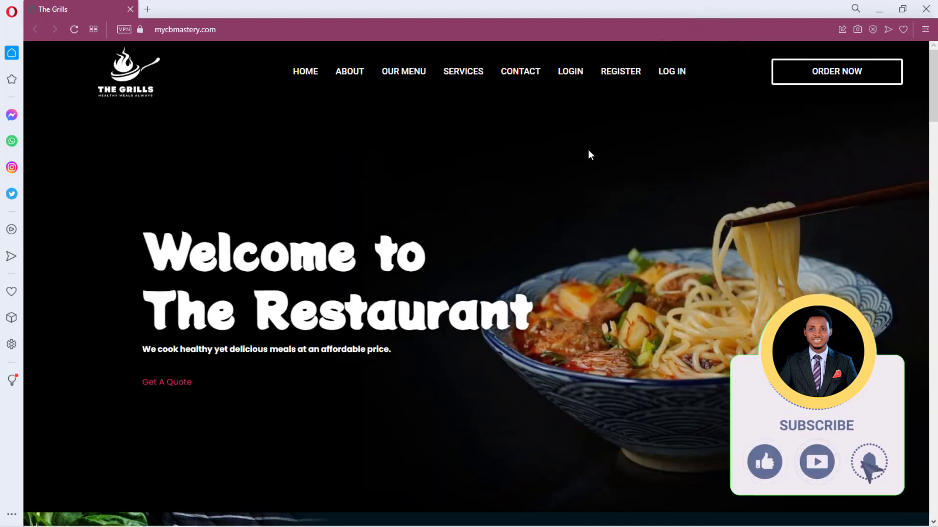
scroll(588, 155, "down", 15)
scroll(589, 152, "down", 5)
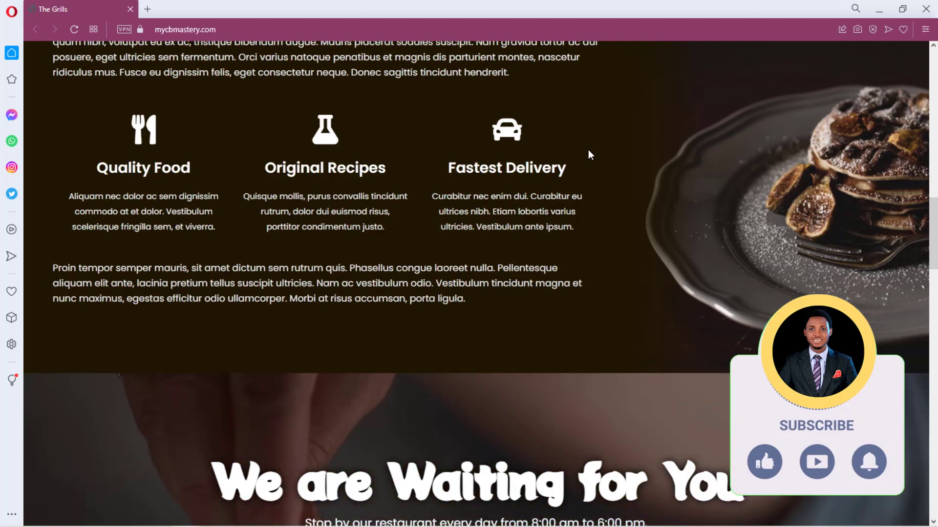
left_click(875, 16)
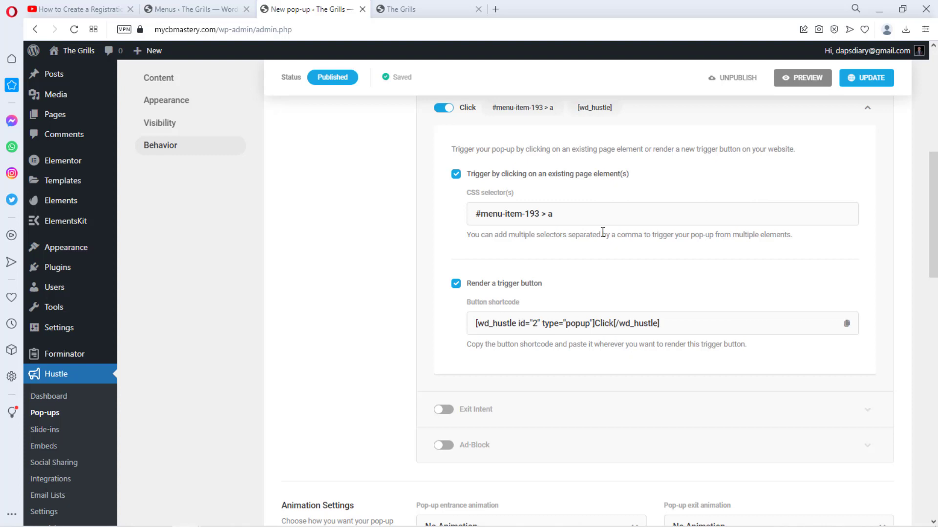
Step: Append a comma to the Click trigger's CSS selector and copy the selector of the Original Recipes flask icon from the live home page
left_click(584, 214)
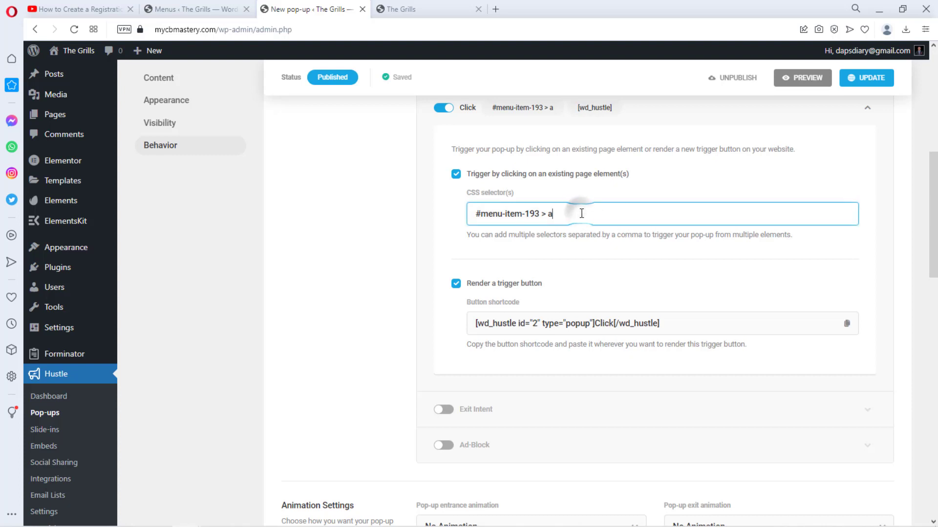
type(",")
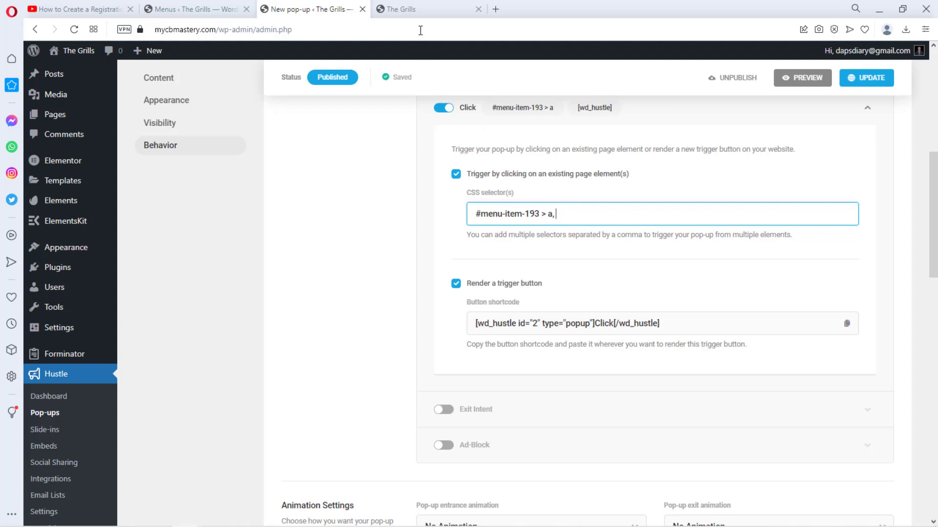
left_click(423, 9)
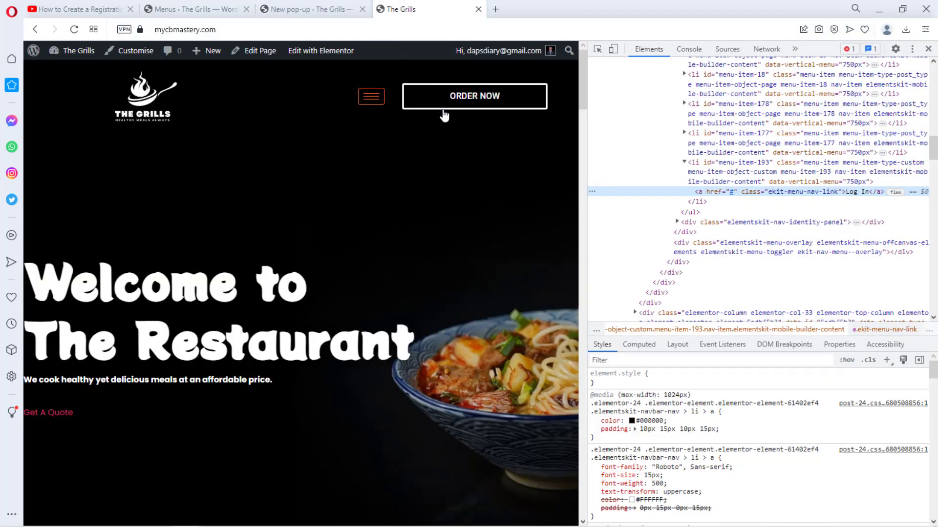
scroll(282, 248, "down", 5)
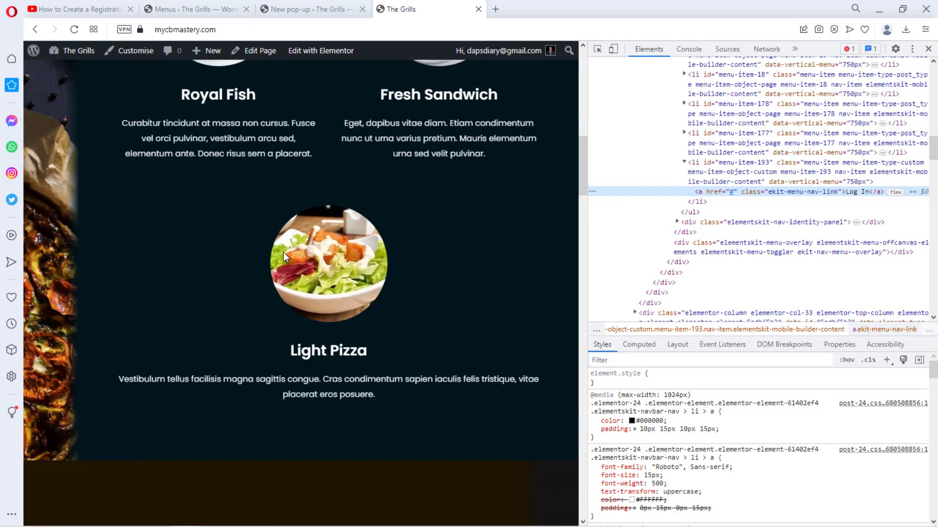
scroll(284, 252, "down", 10)
scroll(283, 252, "up", 7)
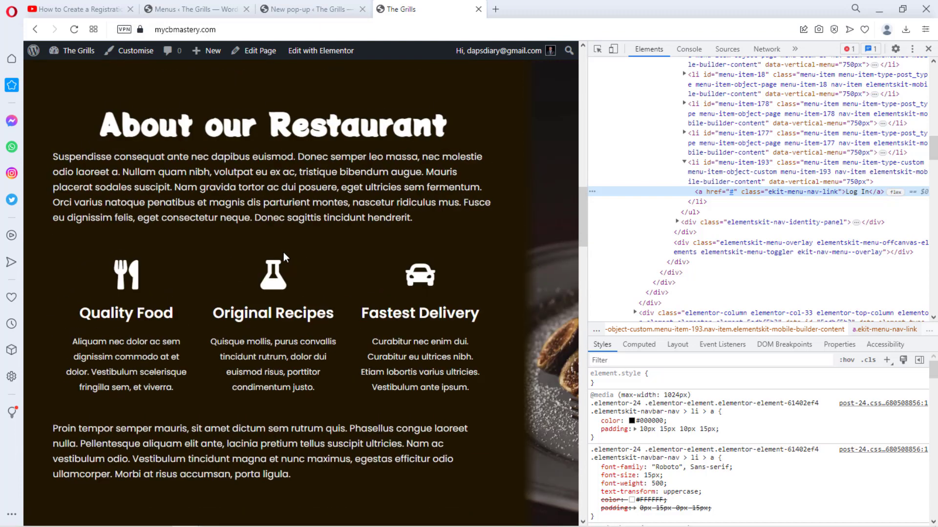
right_click(271, 277)
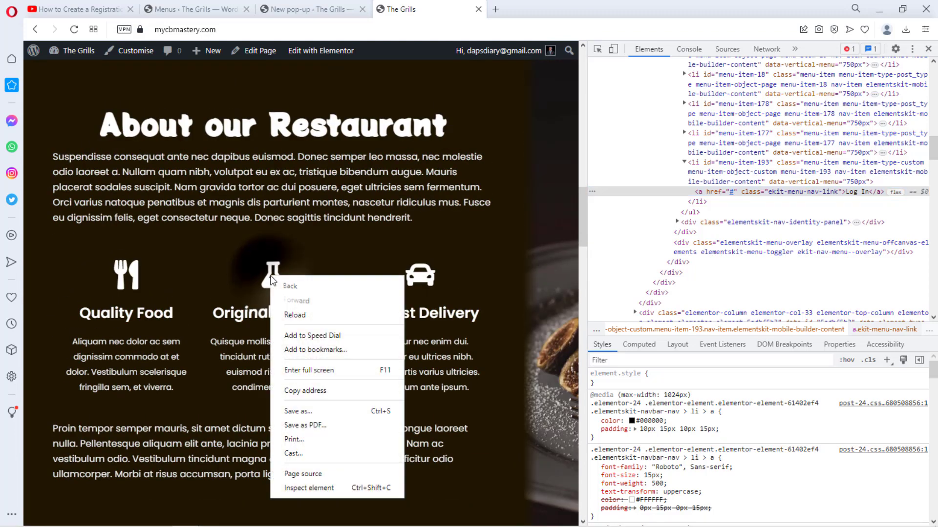
left_click(308, 487)
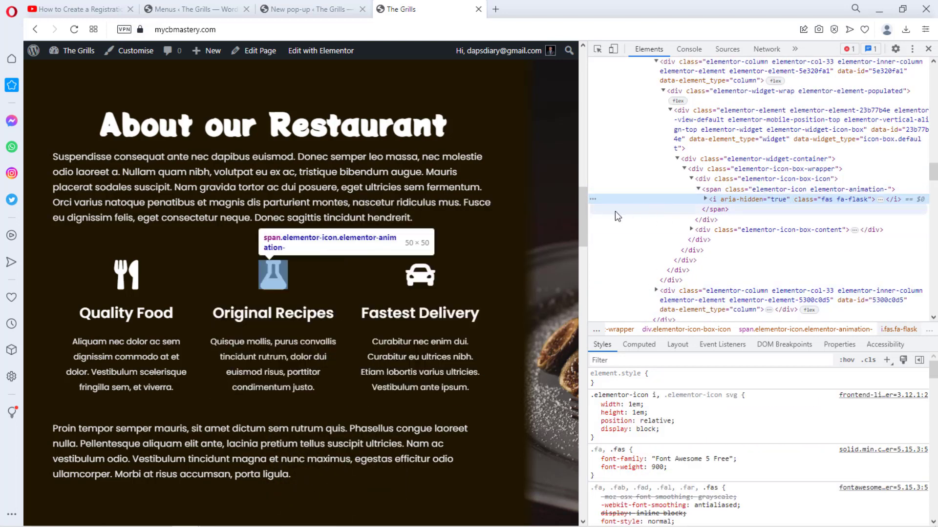
right_click(594, 204)
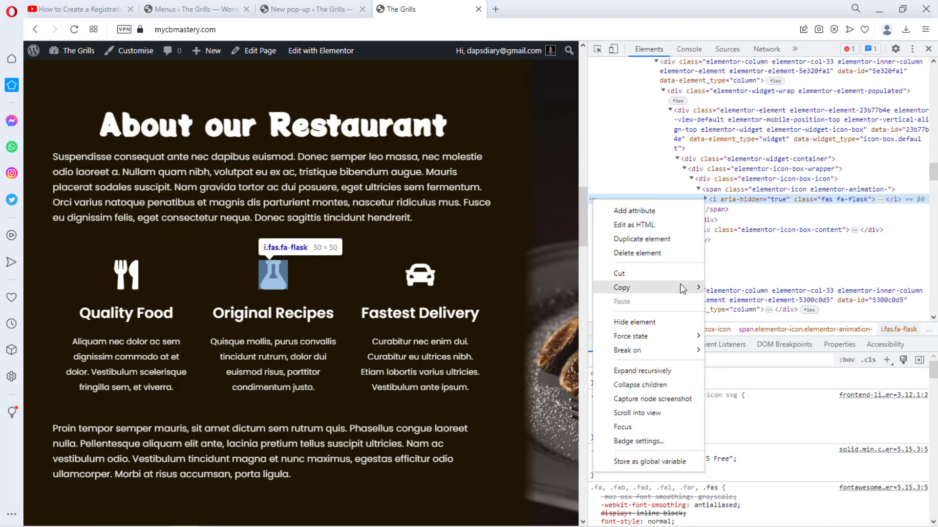
mouse_move(700, 286)
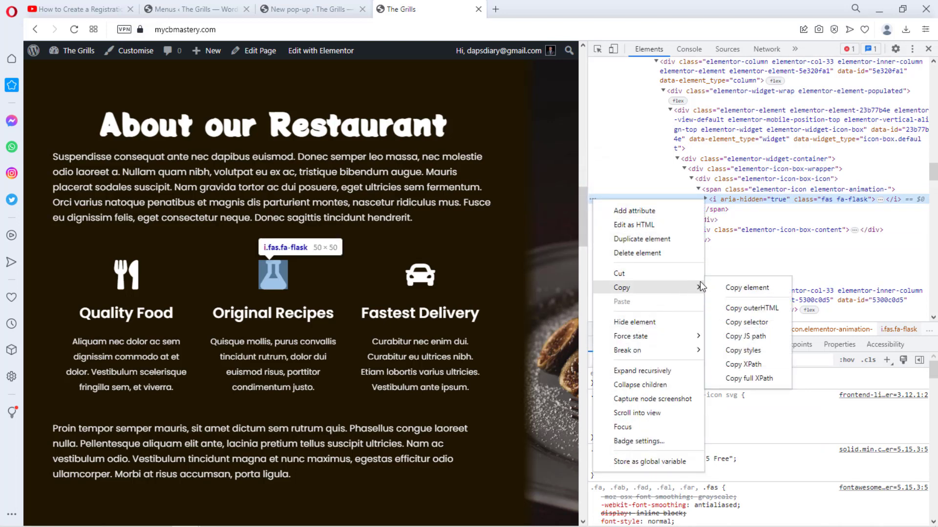
left_click(735, 322)
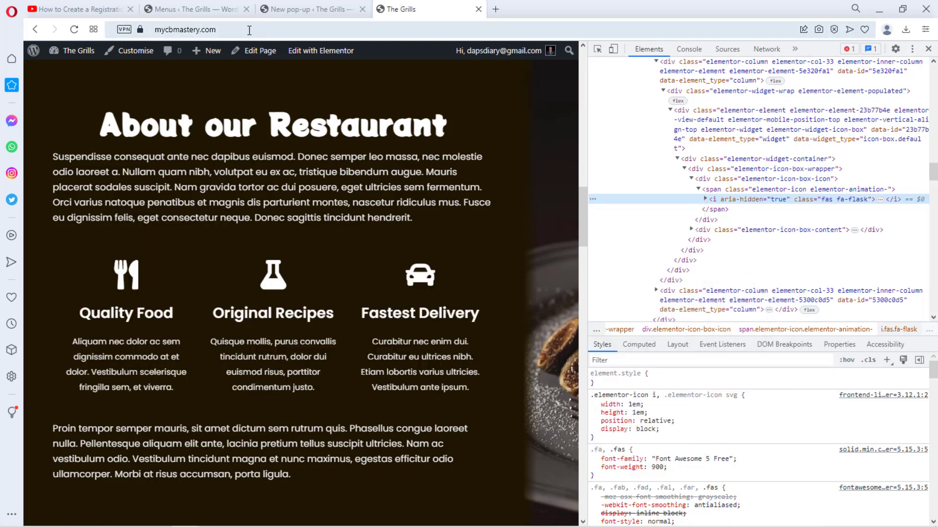
Step: Add the copied flask icon selector after #menu-item-193 > a in the Click trigger's CSS selectors and update the pop-up
left_click(293, 9)
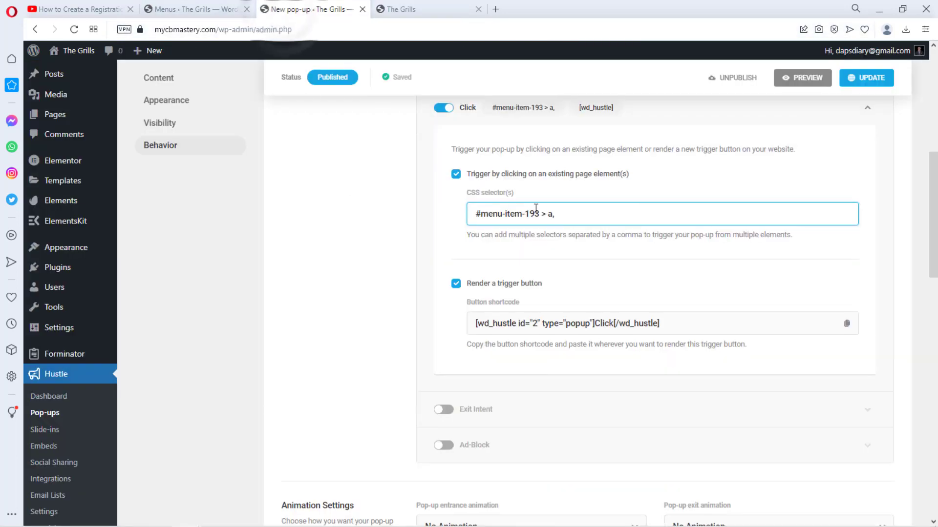
left_click(563, 213)
key("ctrl+v")
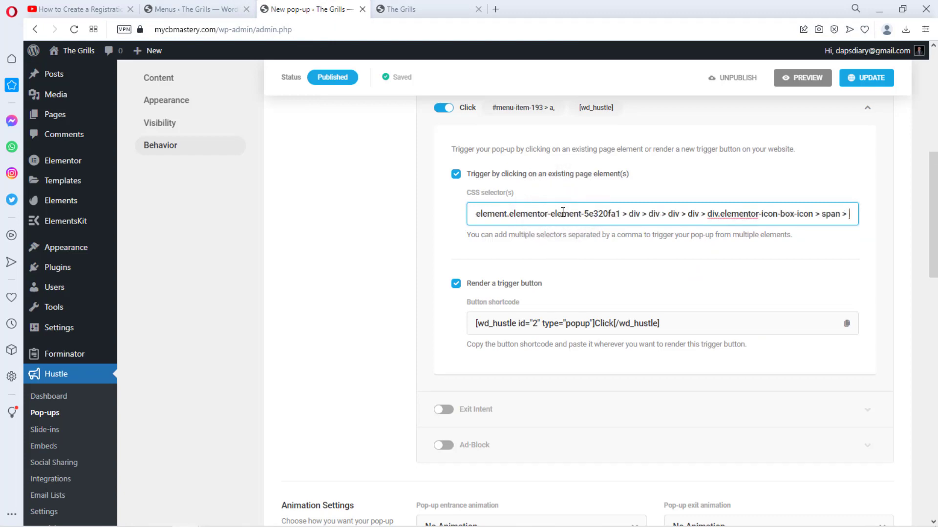
left_click(869, 78)
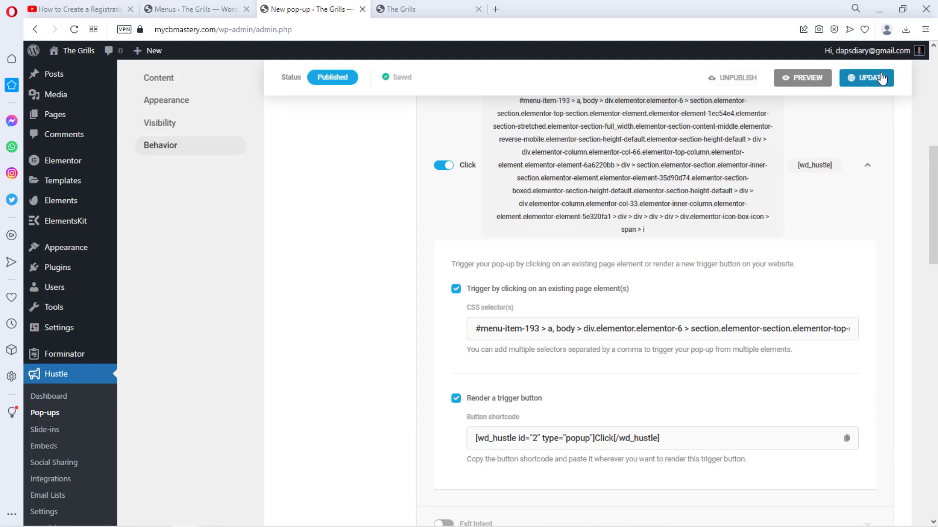
scroll(71, 356, "up", 1)
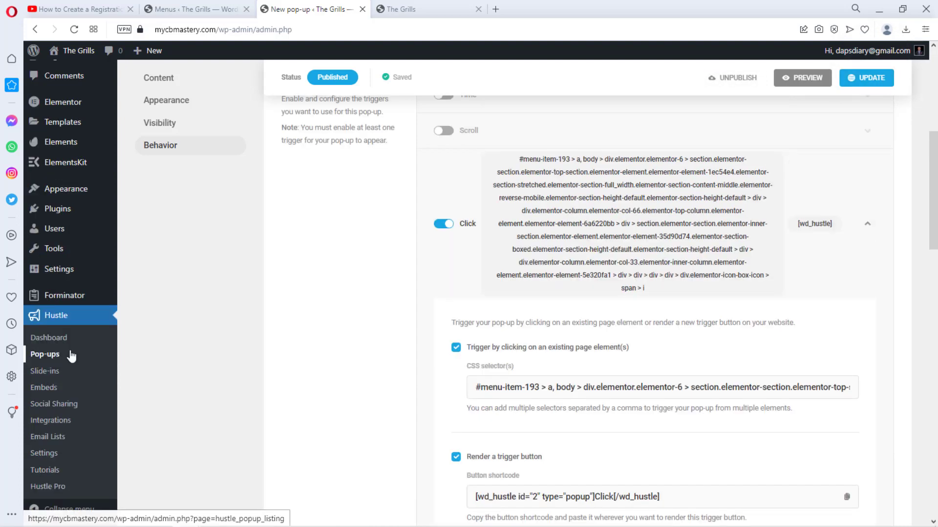